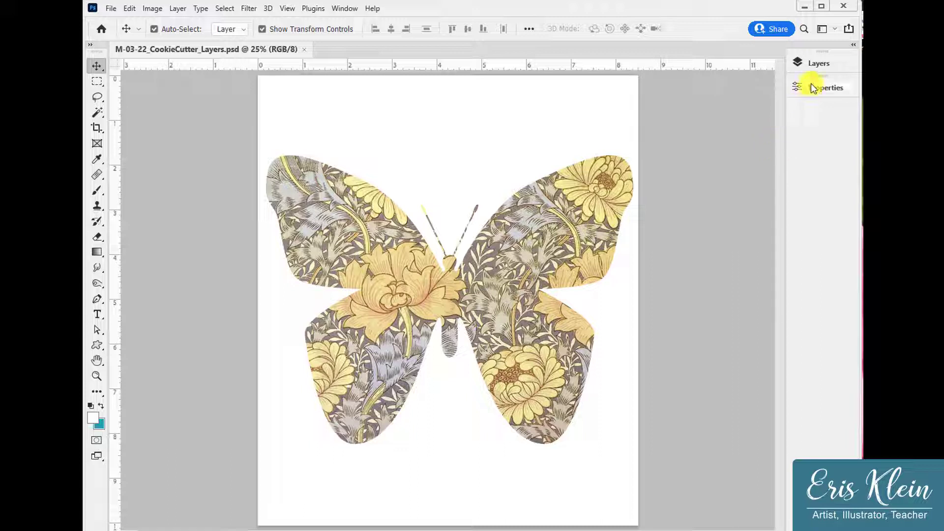
Step: Look at the Layers and Properties panels and check their entries in the list of available panels, leaving both collapsed
left_click(812, 66)
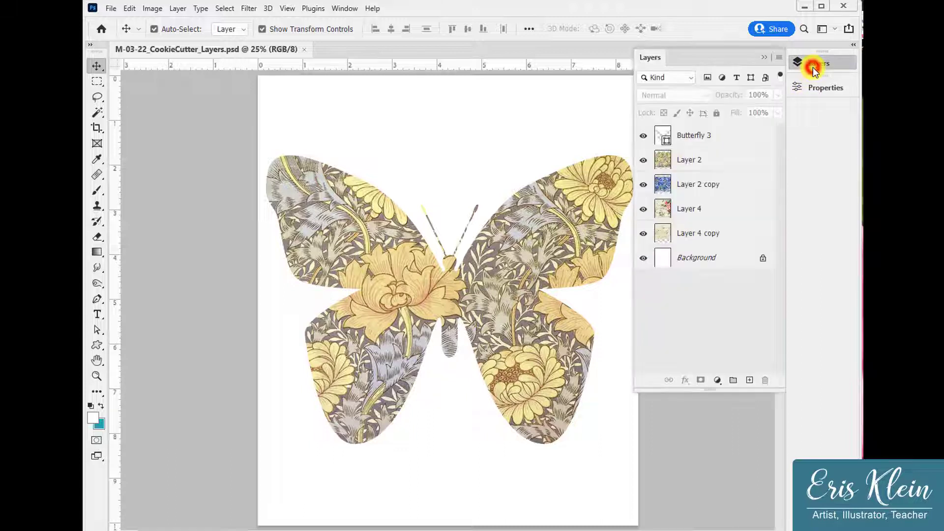
left_click(822, 93)
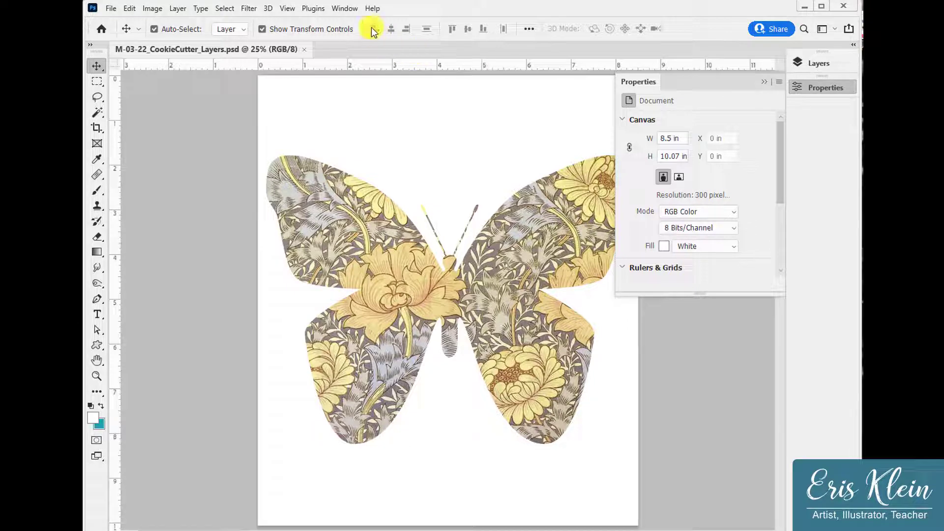
left_click(345, 9)
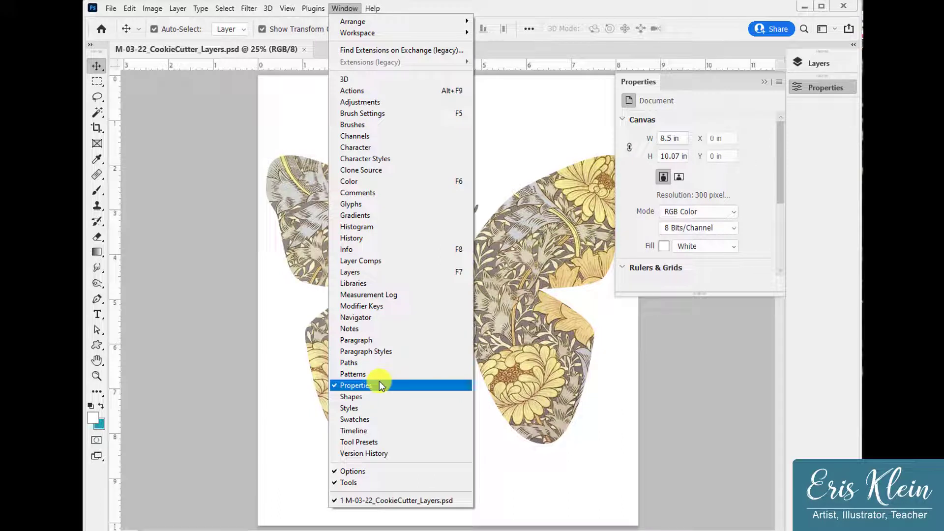
left_click(704, 393)
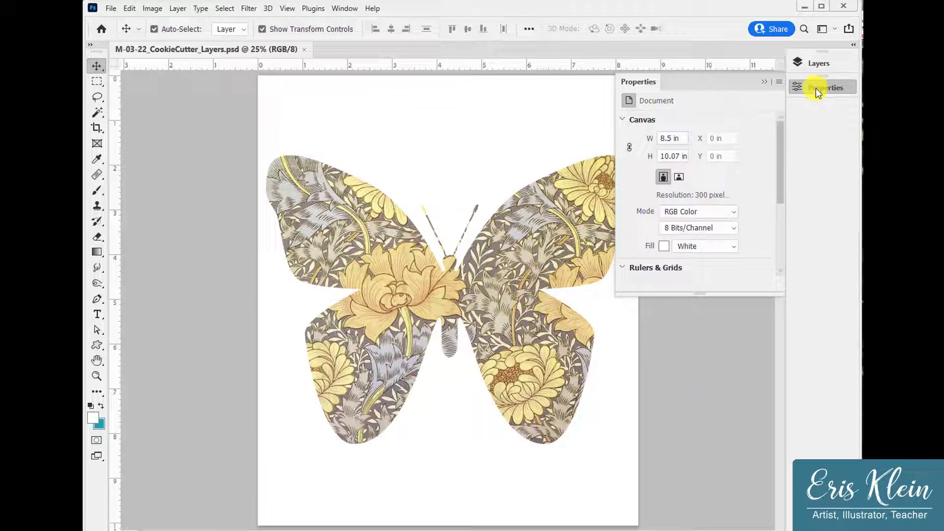
left_click(767, 82)
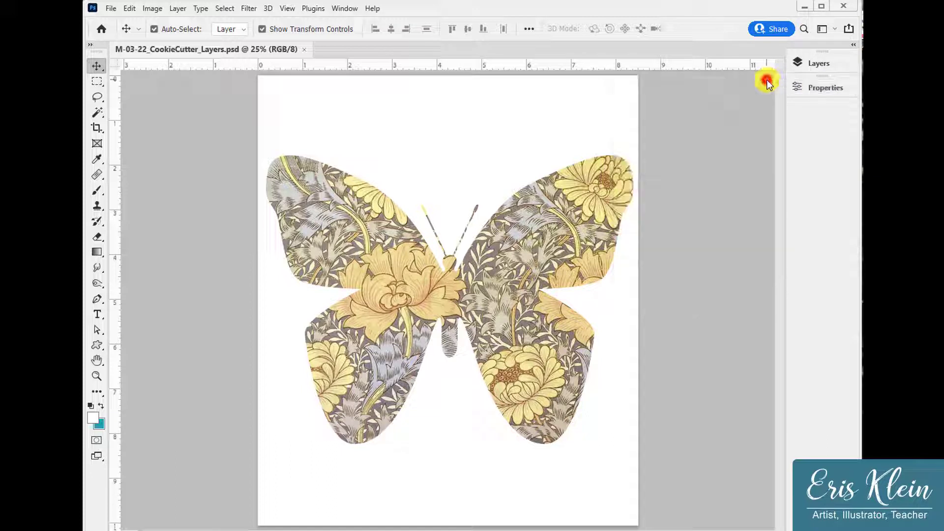
left_click(821, 67)
left_click(821, 67)
left_click(827, 89)
left_click(828, 91)
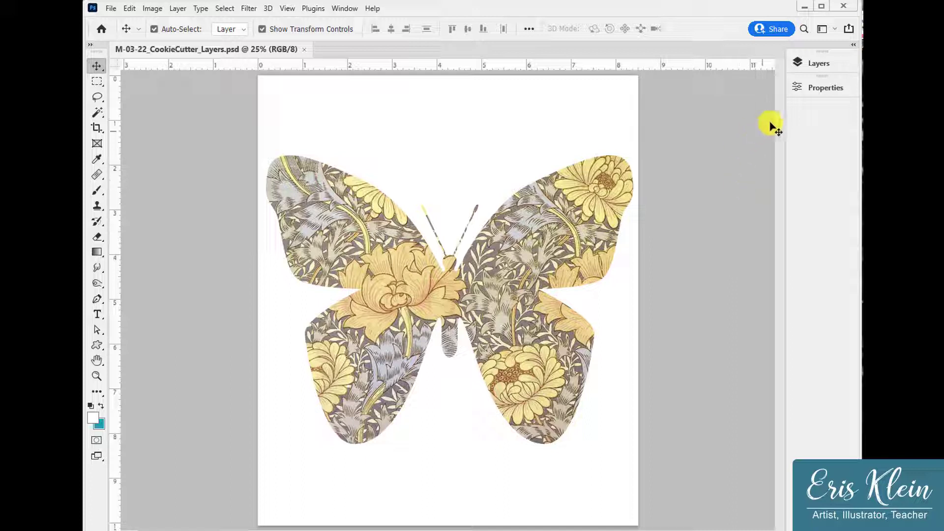
Step: Display the layer stack and hide the existing Butterfly 3 shape layer to uncover the pattern layers
left_click(822, 64)
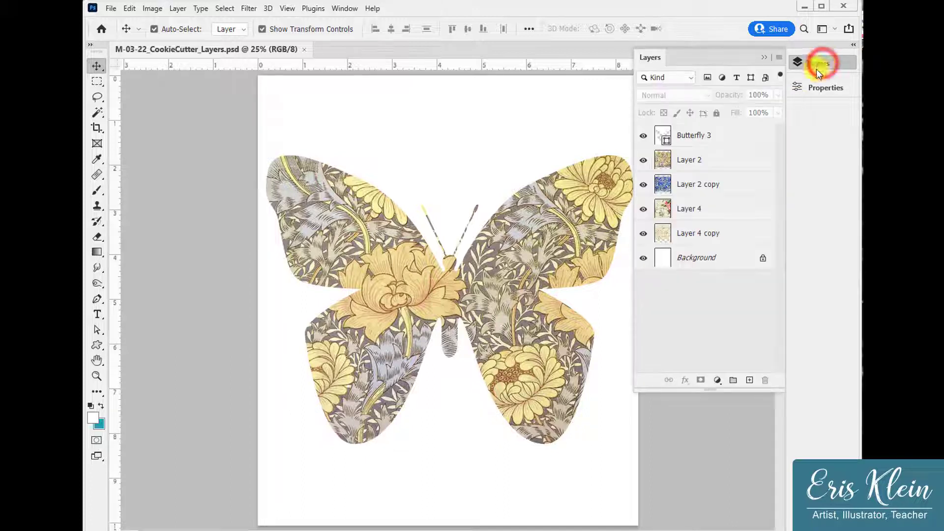
left_click(644, 137)
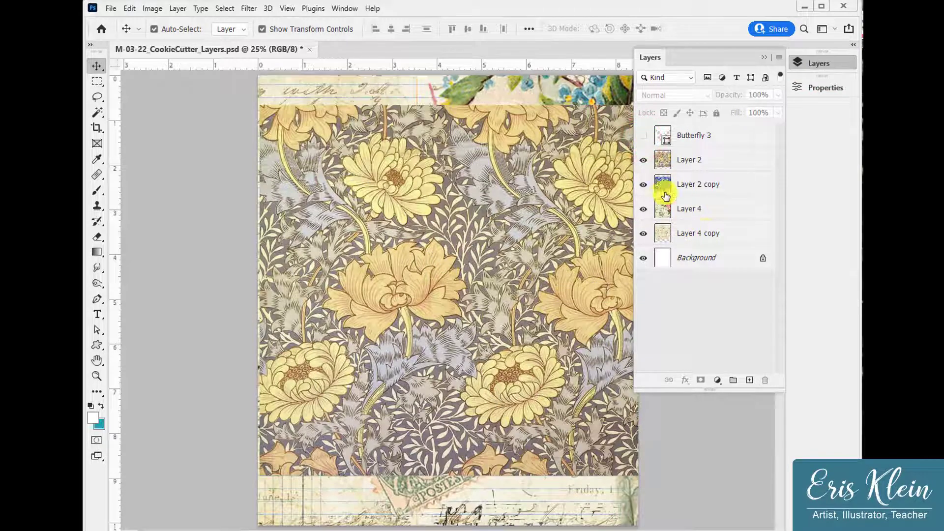
Step: Examine the artwork on Layer 2, Layer 2 copy, Layer 4 and Layer 4 copy by hiding and reshowing each layer
left_click(643, 160)
left_click(643, 184)
left_click(643, 209)
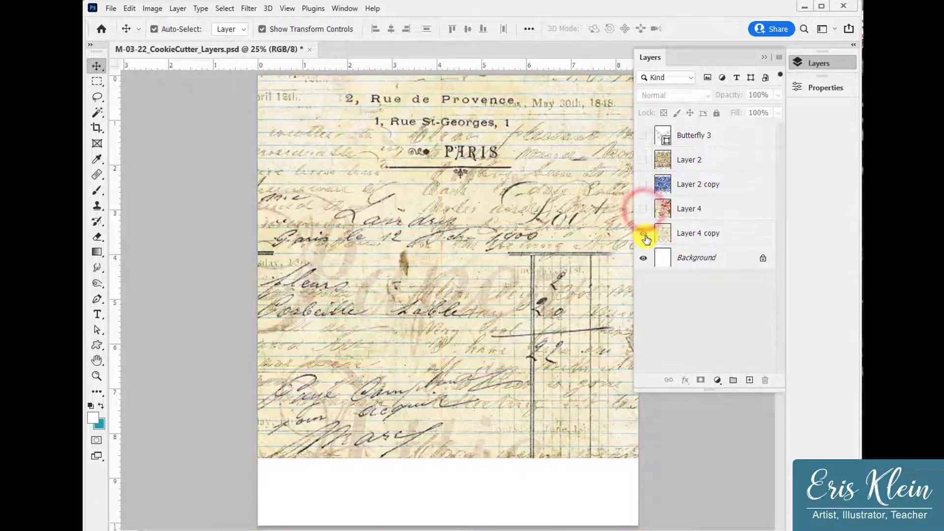
left_click(643, 234)
left_click(643, 234)
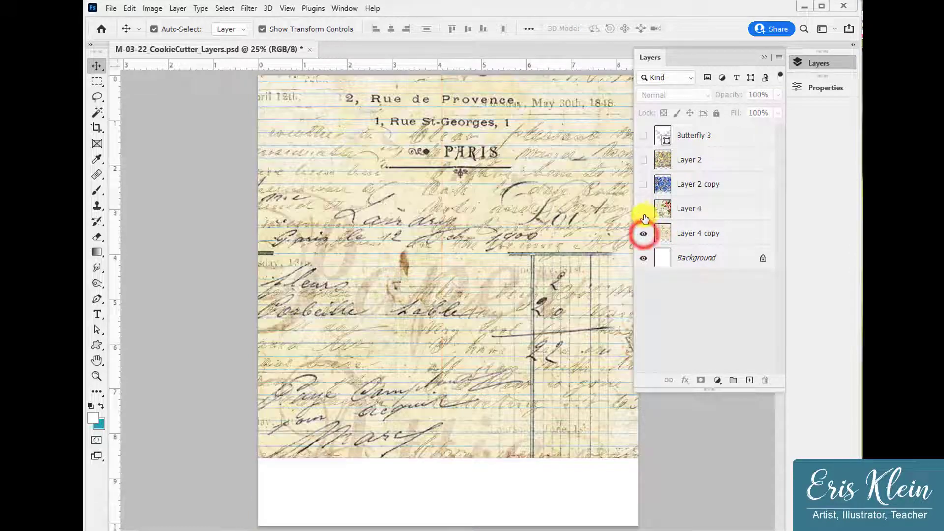
left_click(643, 209)
left_click(643, 185)
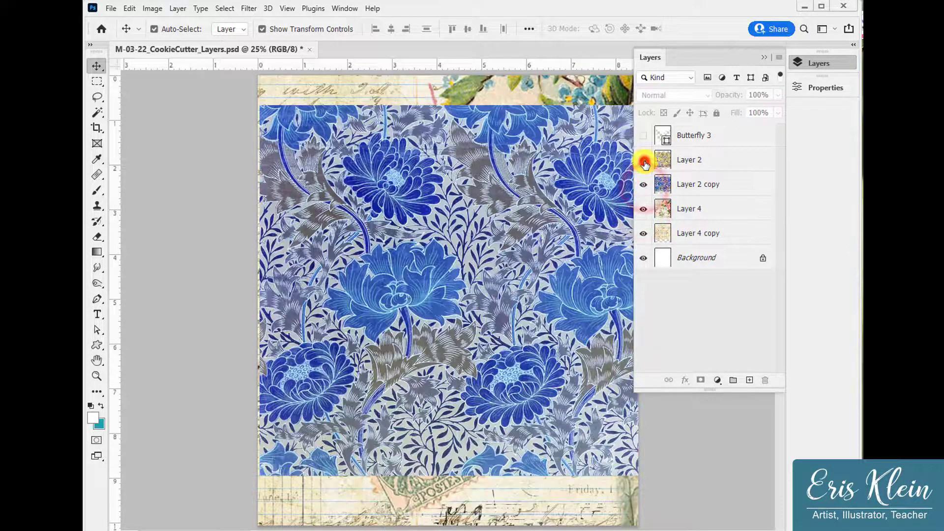
left_click(643, 160)
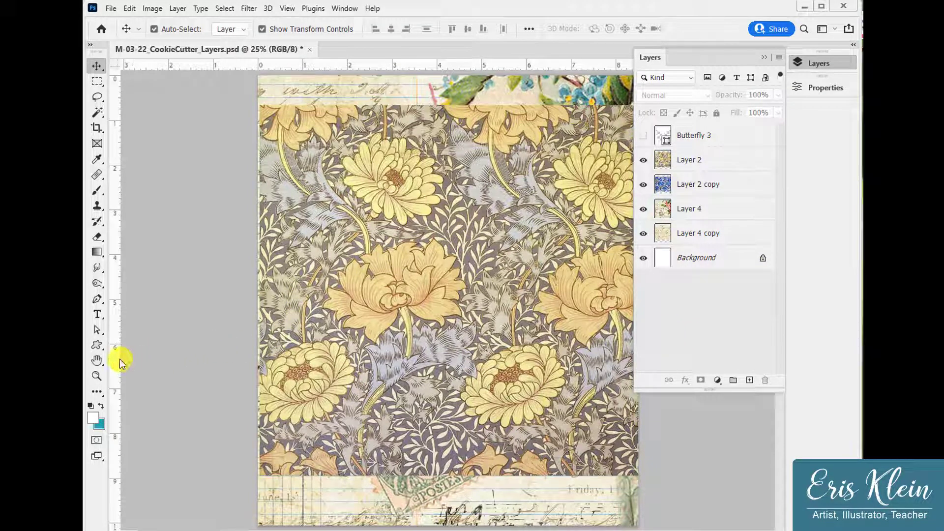
Step: Activate the Custom Shape tool with the butterfly shape, browsing the shape library and collapsing its Legacy Shapes and More group
left_click(97, 347)
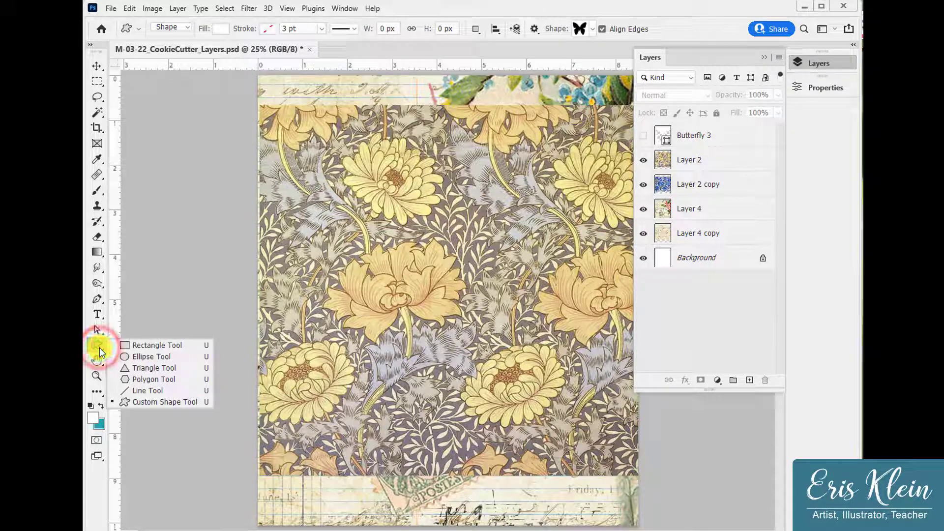
left_click(166, 402)
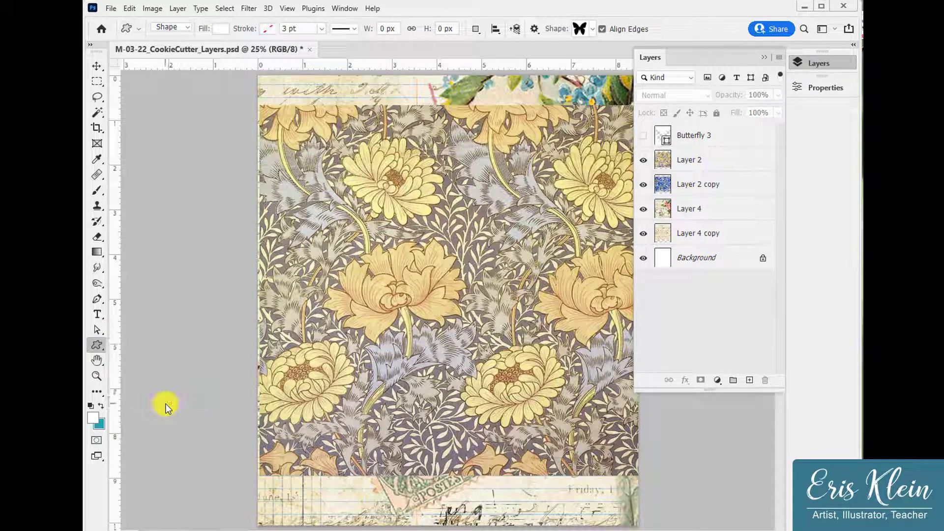
left_click(592, 30)
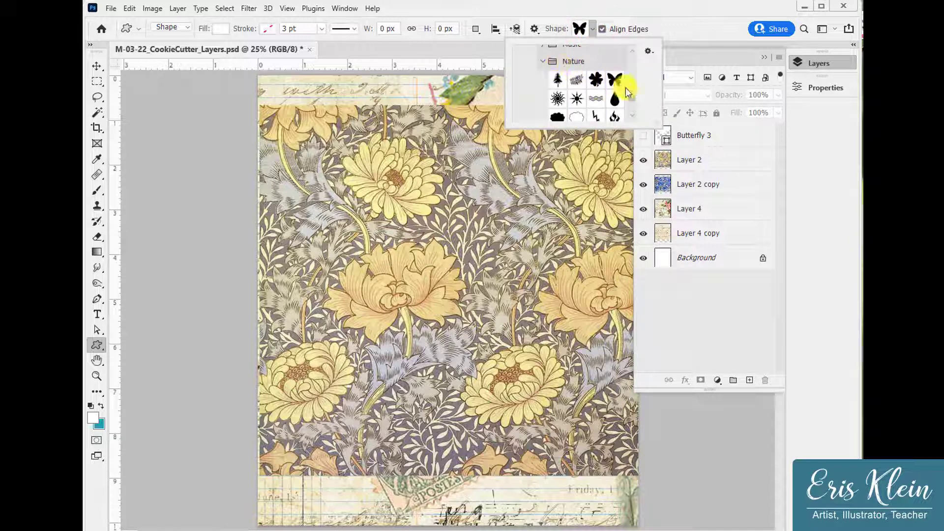
scroll(634, 99, "down", 5)
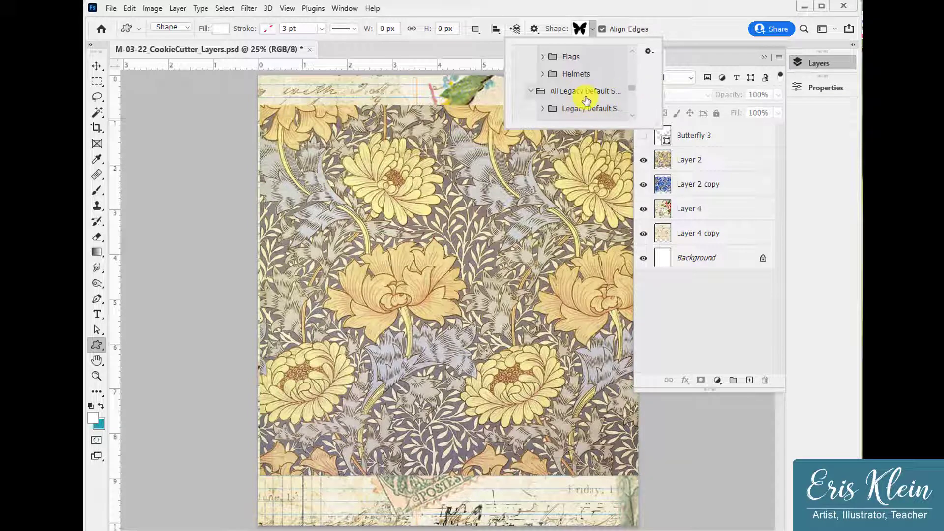
left_click_drag(630, 88, 636, 57)
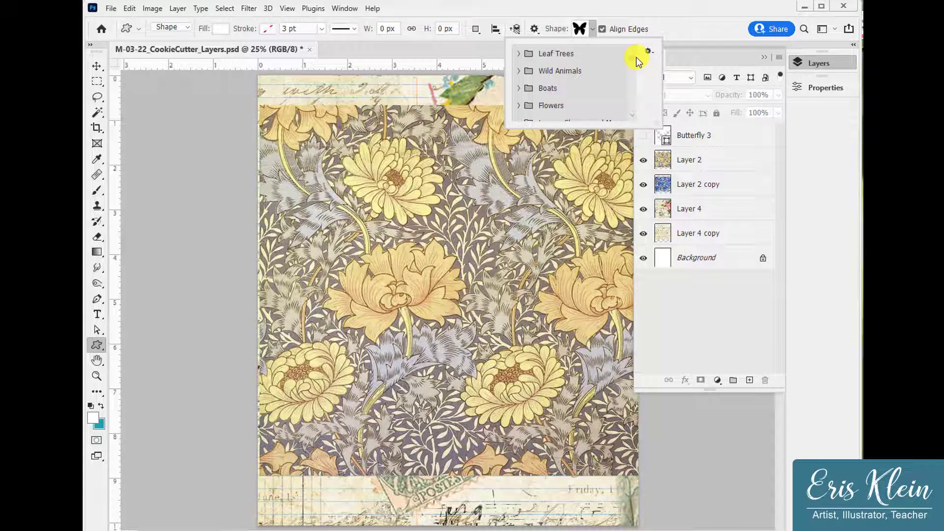
left_click(633, 59)
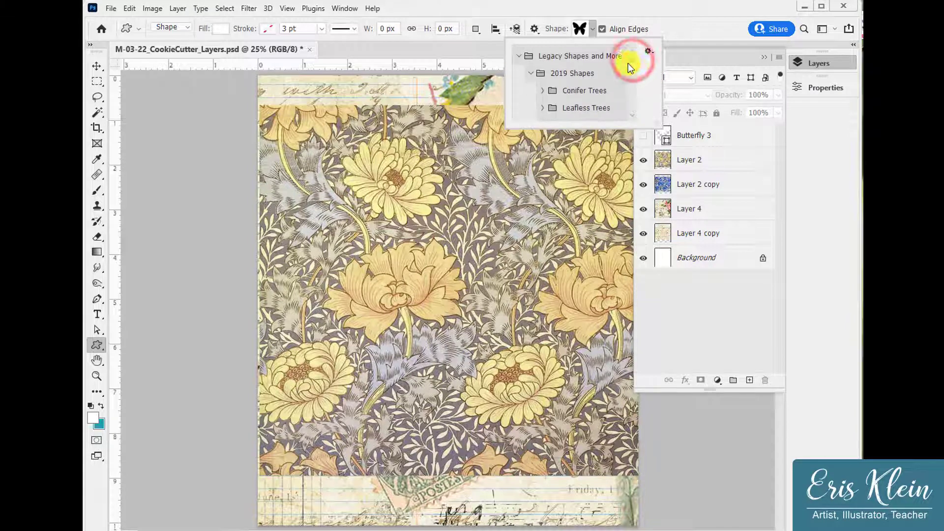
left_click(518, 56)
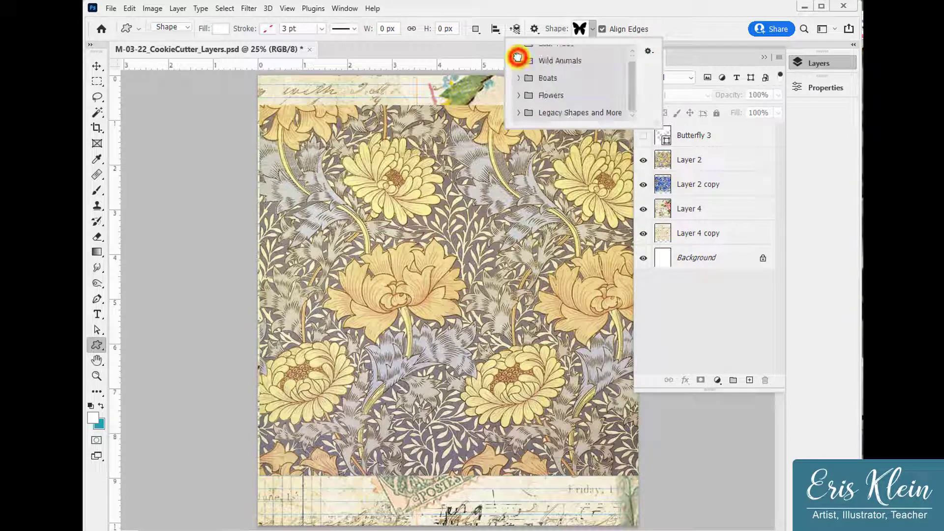
left_click_drag(632, 87, 628, 63)
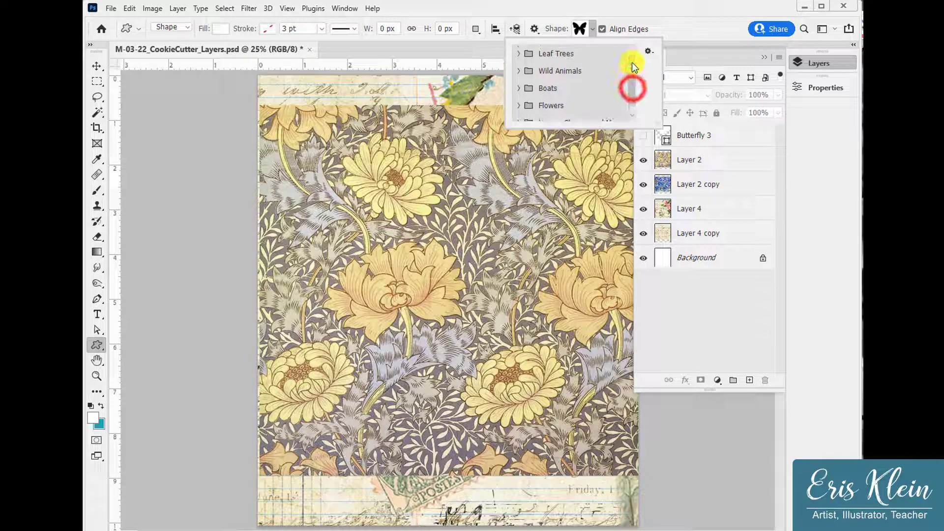
left_click(592, 28)
left_click(591, 28)
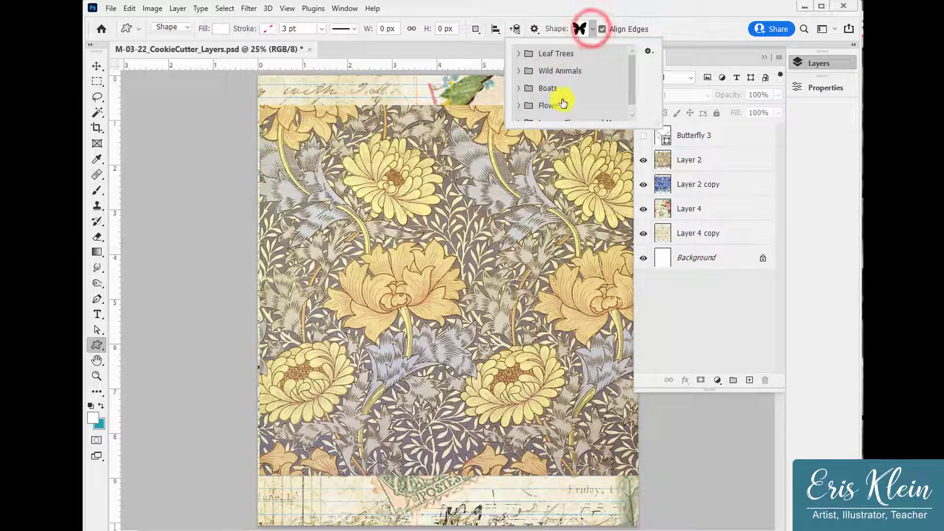
left_click(580, 28)
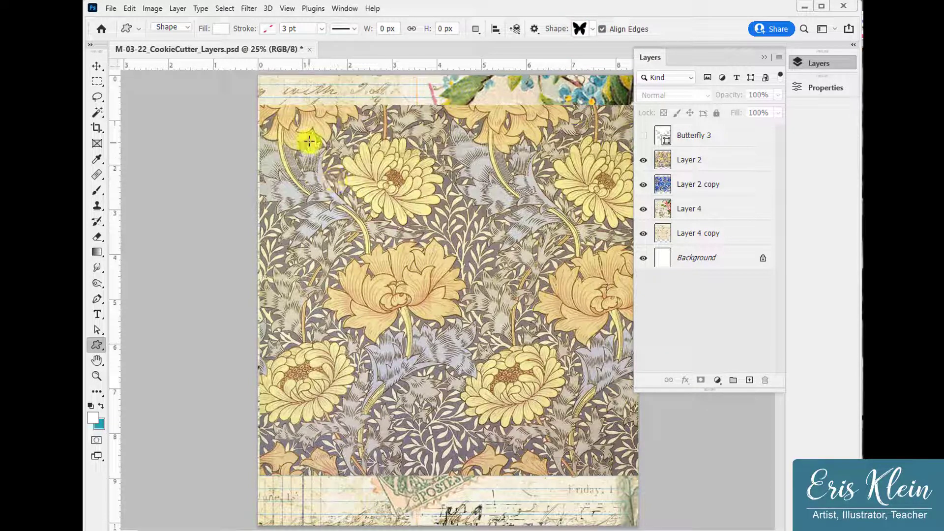
Step: Draw a proportionally linked butterfly shape about 8.09 in wide and 7.09 in high over the floral pattern
left_click(412, 31)
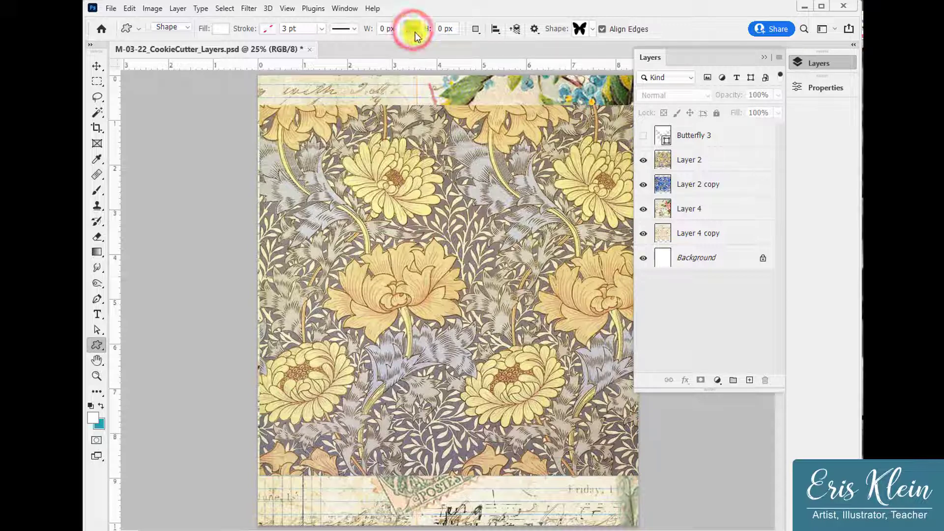
left_click(412, 32)
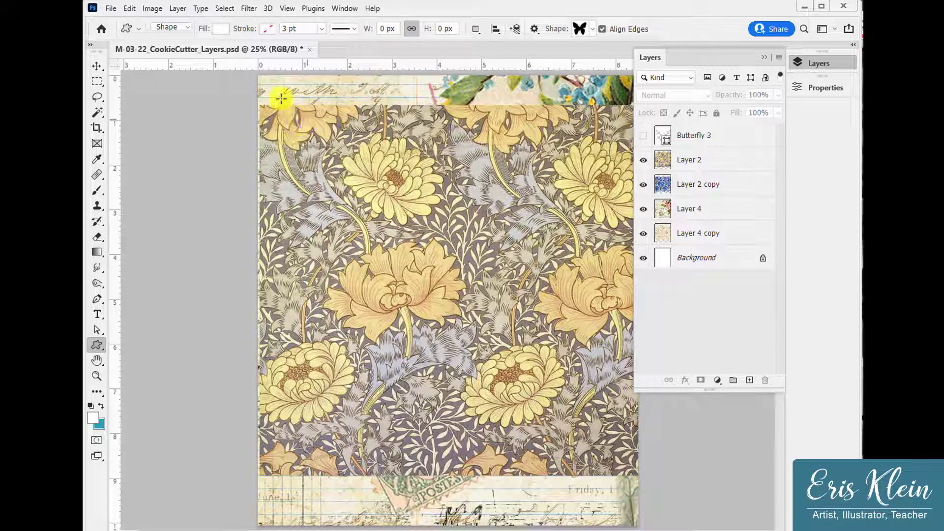
left_click_drag(268, 118, 693, 433)
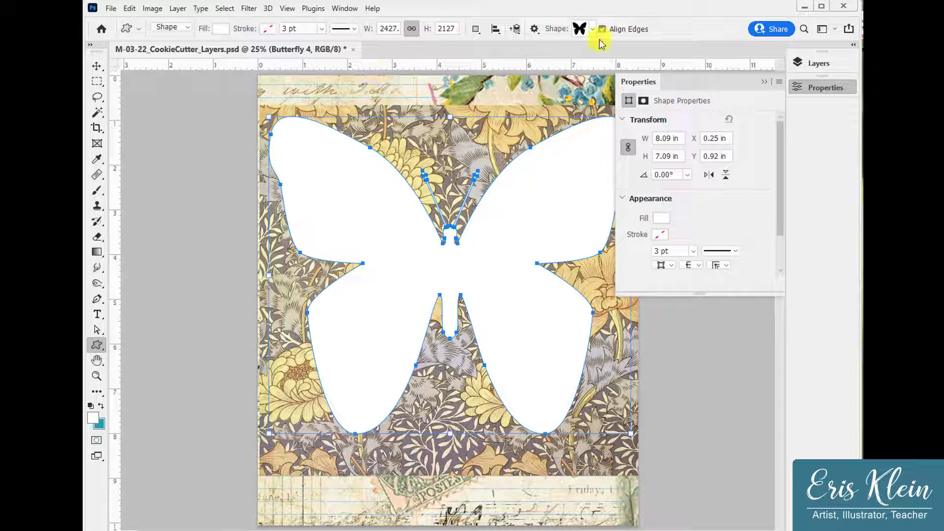
left_click(411, 29)
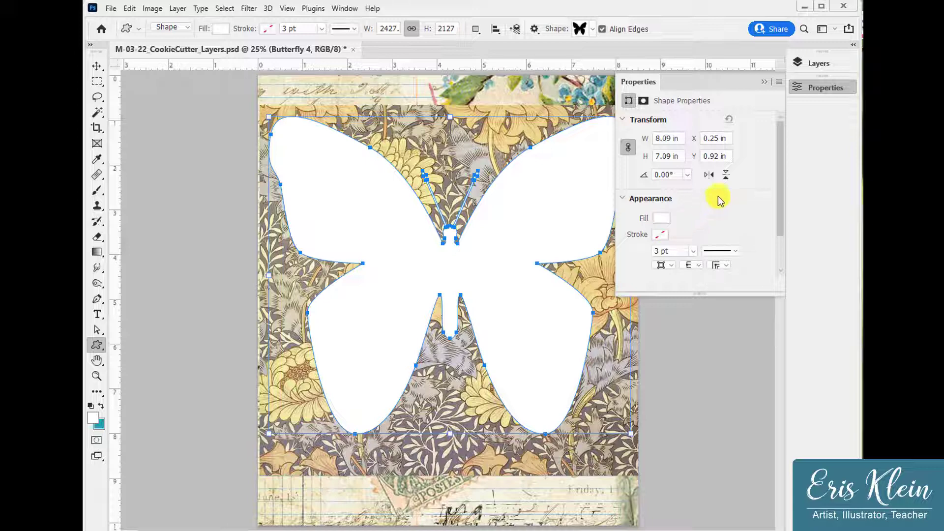
Step: Apply the Pathfinder's Subtract Front Shape operation to the new butterfly so the pattern appears only inside its outline
left_click(819, 64)
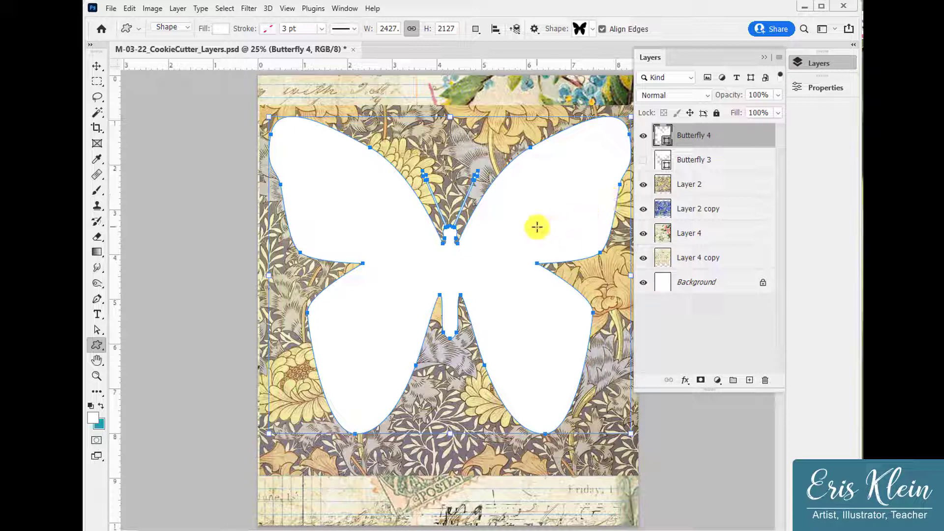
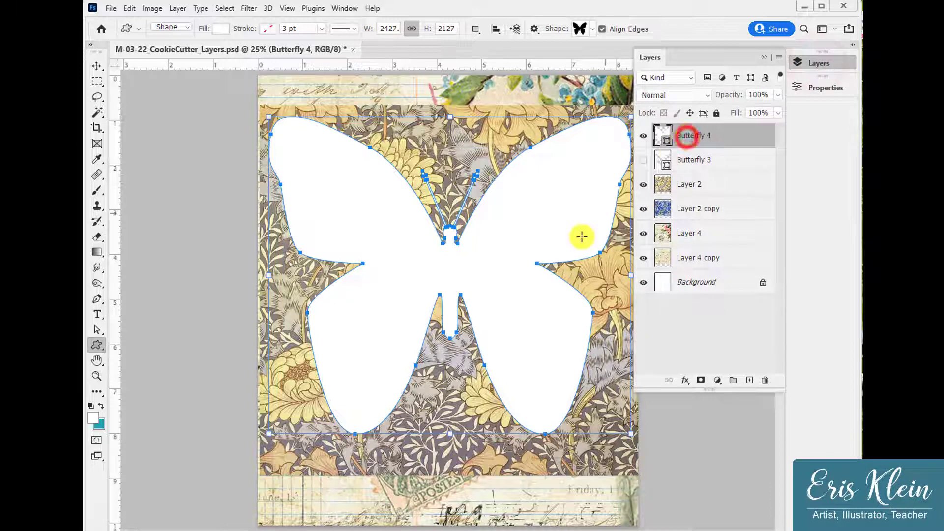
left_click(97, 69)
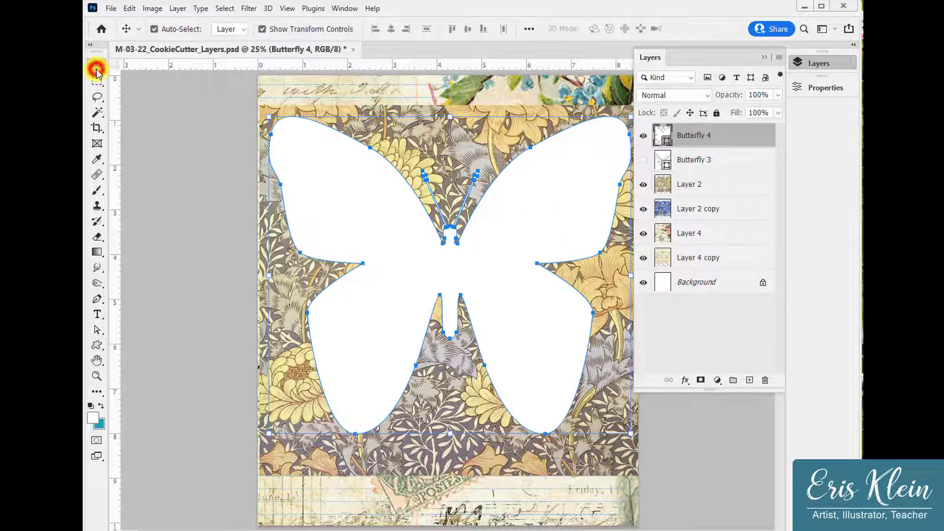
left_click(358, 226)
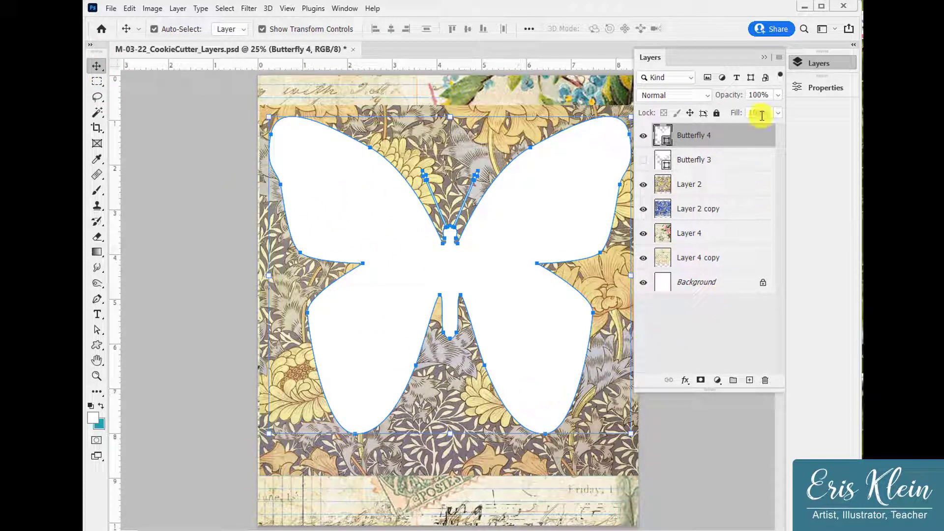
left_click(817, 88)
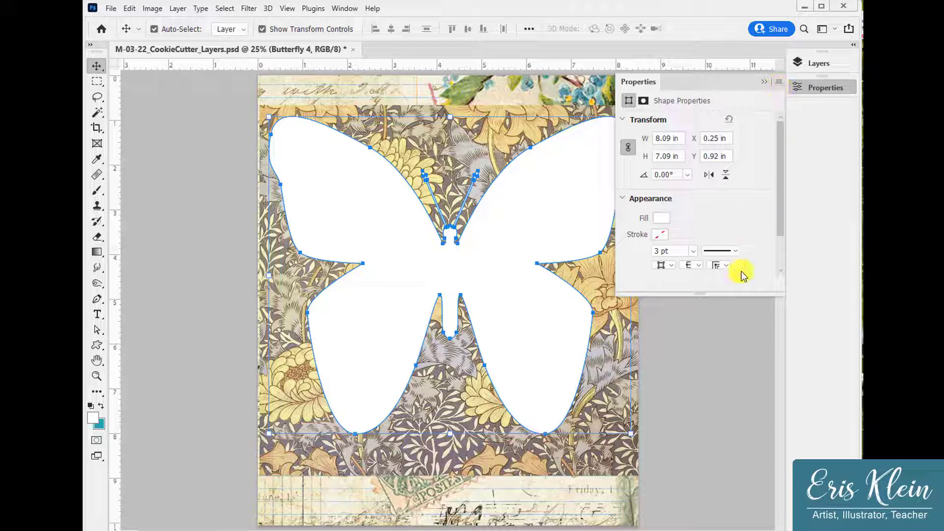
left_click_drag(702, 295, 717, 444)
left_click(639, 306)
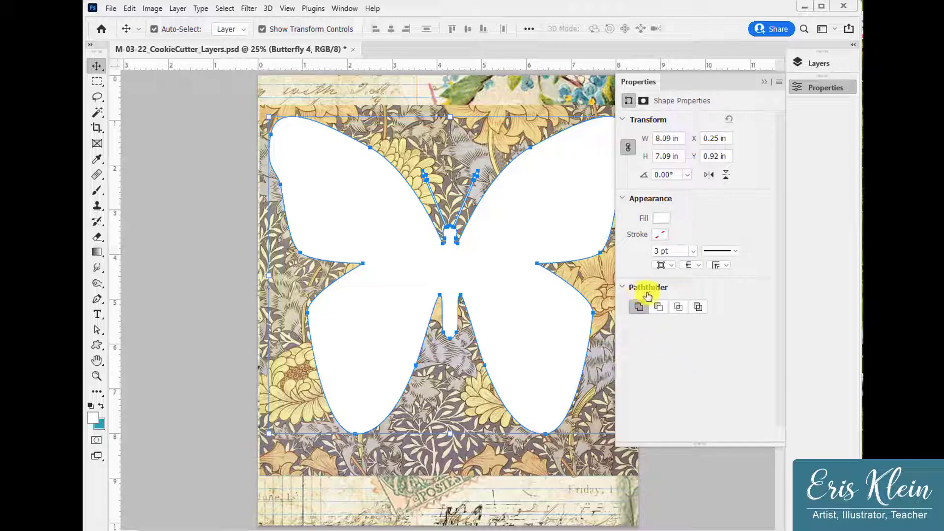
left_click(622, 288)
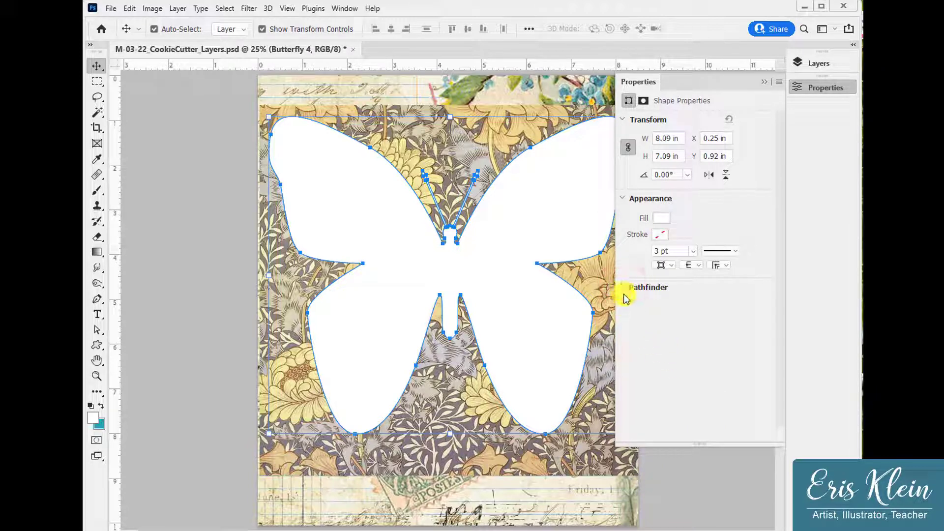
left_click(623, 290)
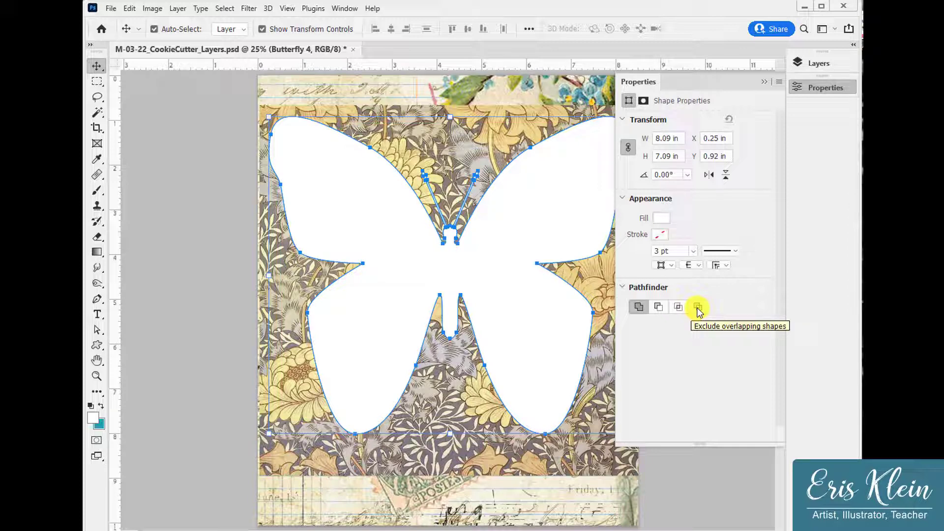
left_click(659, 307)
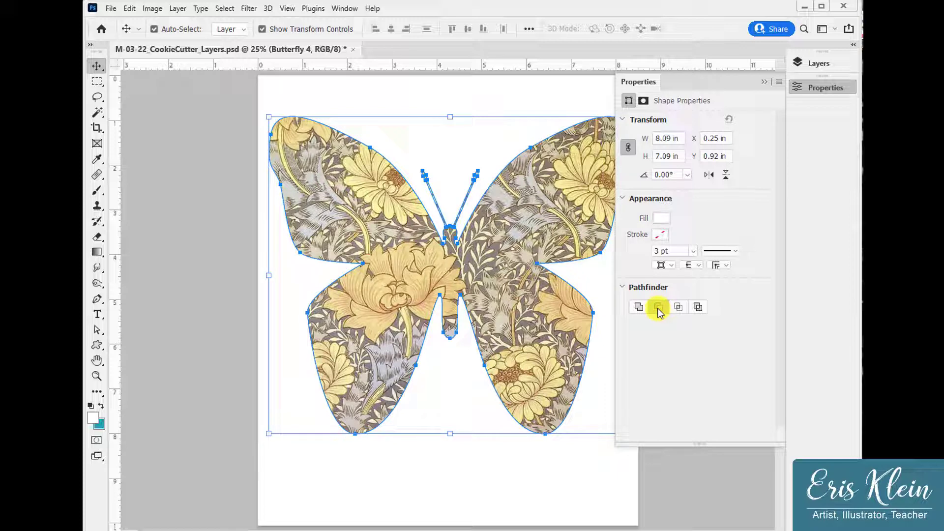
Step: Detach the Layers panel beside the artwork and rename Layer 2 as Pattern 1
left_click(818, 66)
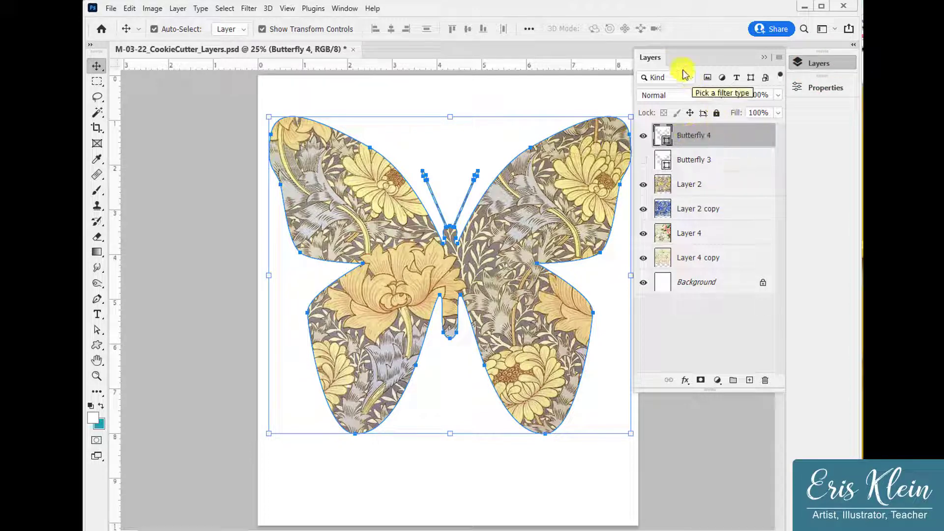
left_click_drag(650, 58, 687, 124)
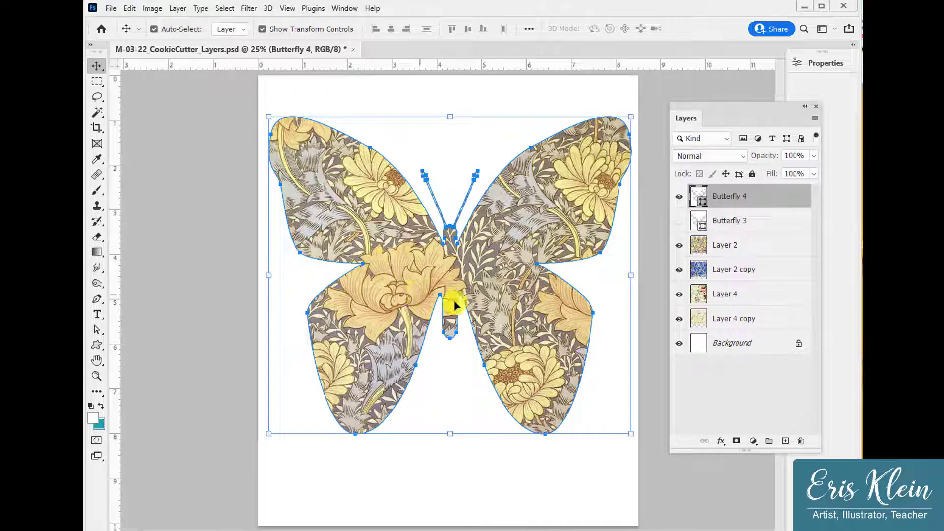
left_click(728, 251)
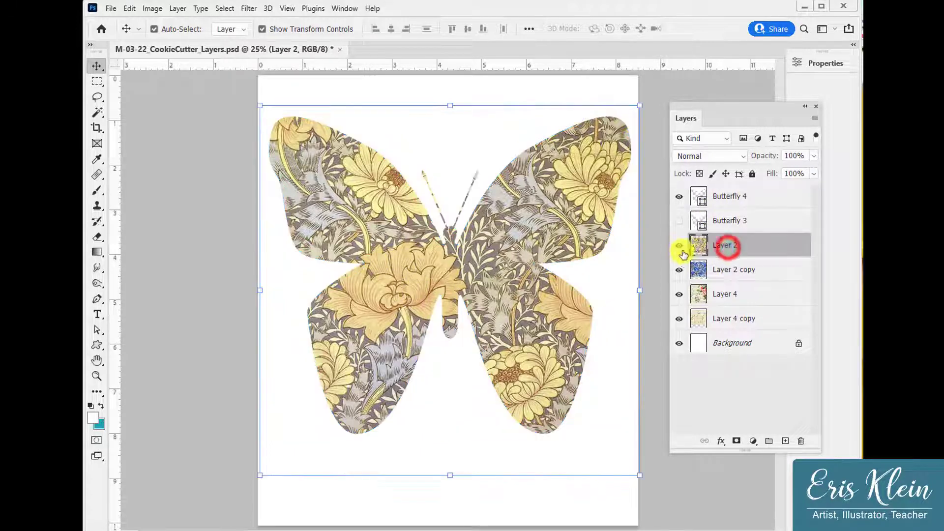
double_click(727, 248)
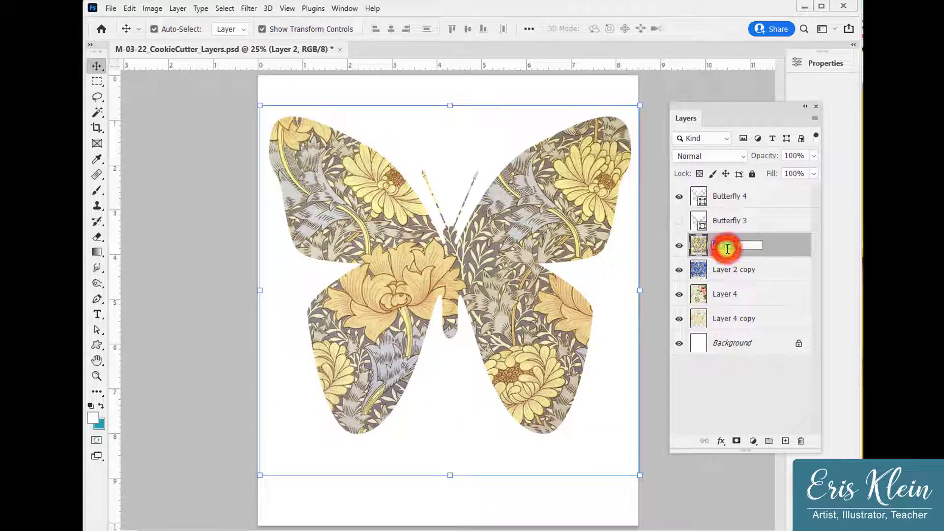
key("BackSpace")
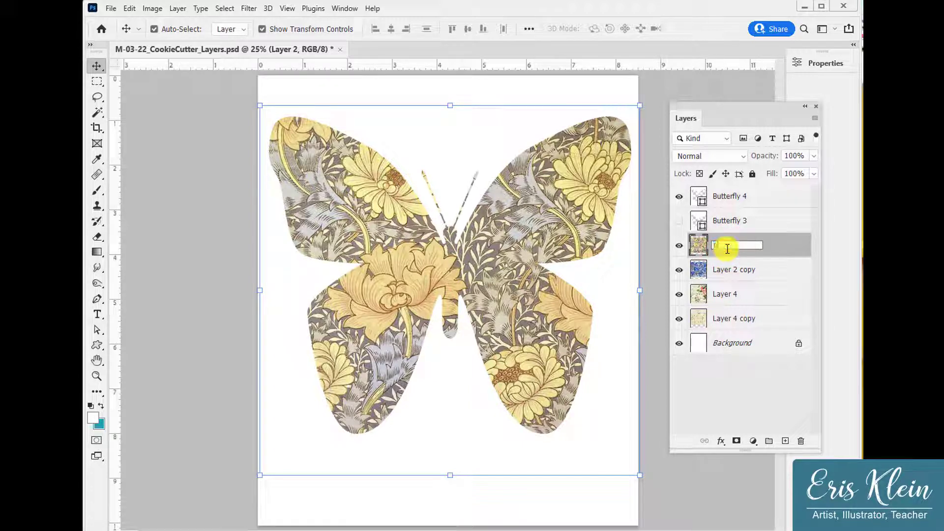
type("Pai")
type("tern 1")
left_click(787, 243)
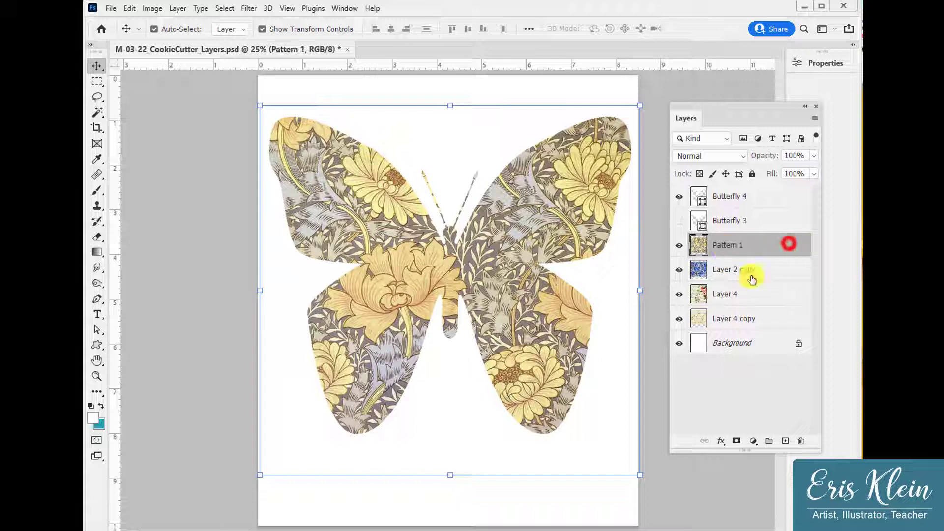
Step: Try to reposition the Pattern 1 layer with the Move tool, and undo the move
left_click(736, 246)
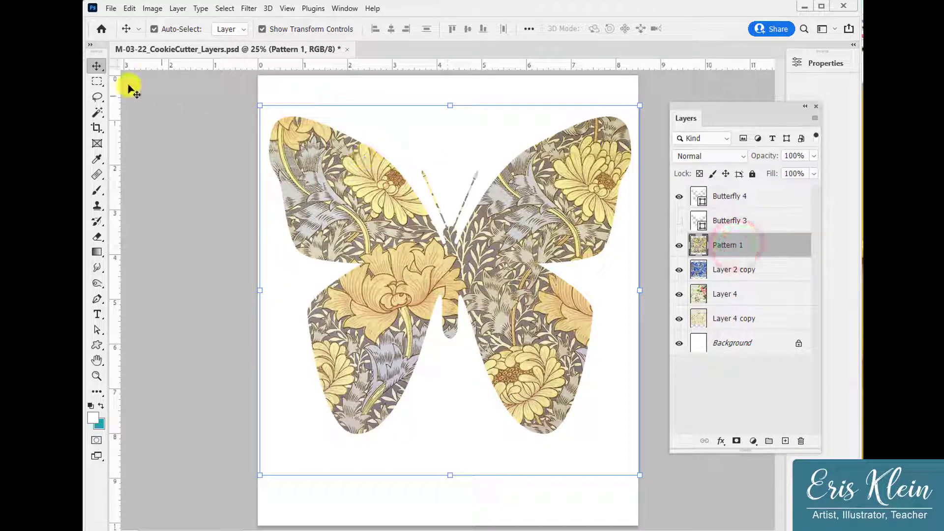
left_click(96, 66)
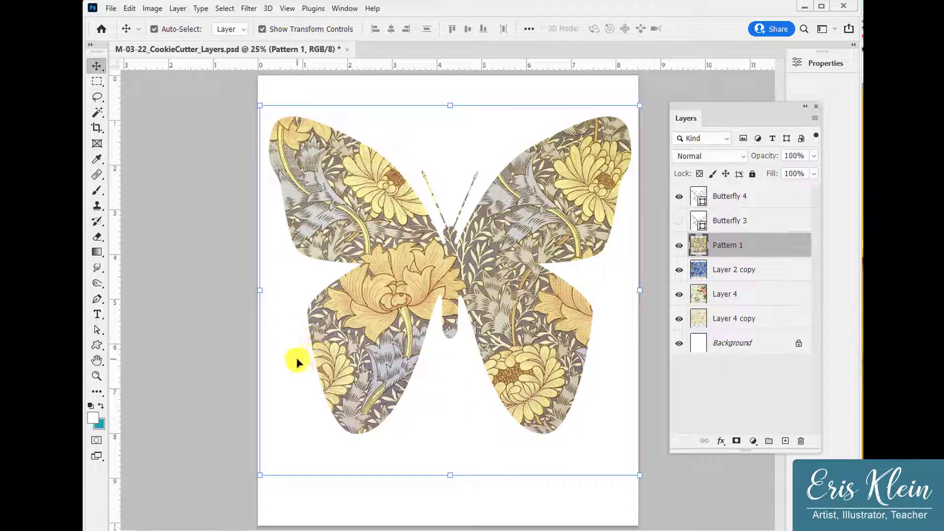
mouse_move(297, 363)
left_mouse_down()
mouse_move(376, 317)
mouse_move(274, 316)
mouse_move(278, 373)
mouse_move(295, 375)
left_mouse_up()
key("ctrl+z")
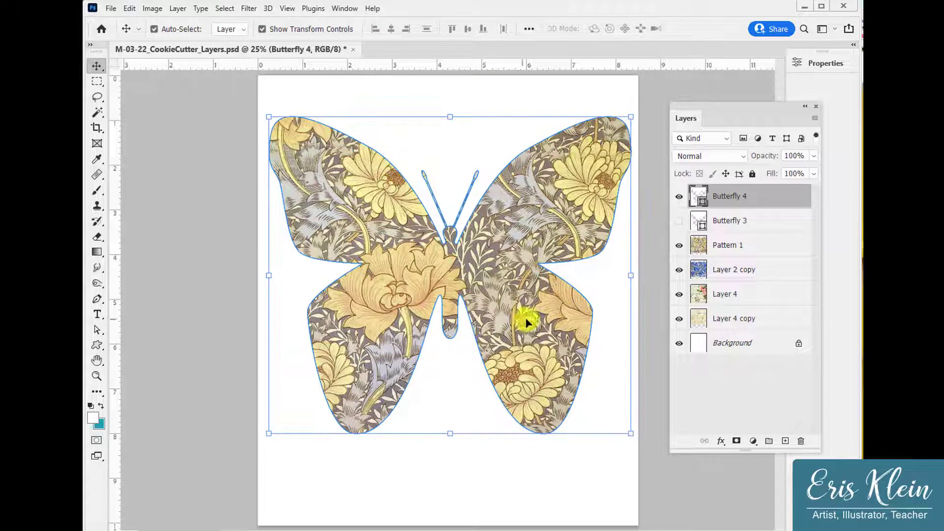
Step: Reposition the Pattern 1 layer behind the butterfly cutout with Free Transform, to about X 1306.98 px and Y 1238.50 px
left_click(735, 248)
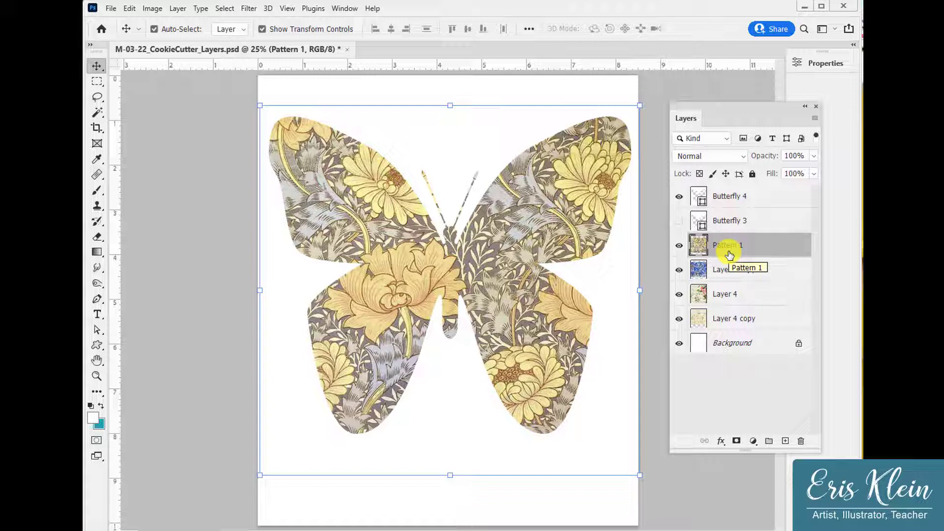
key("ctrl+t")
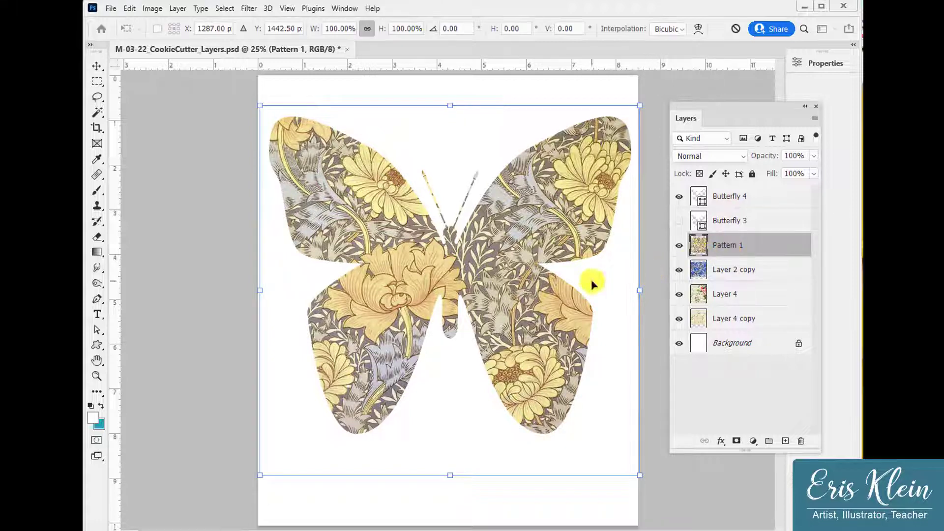
left_click_drag(582, 445, 590, 237)
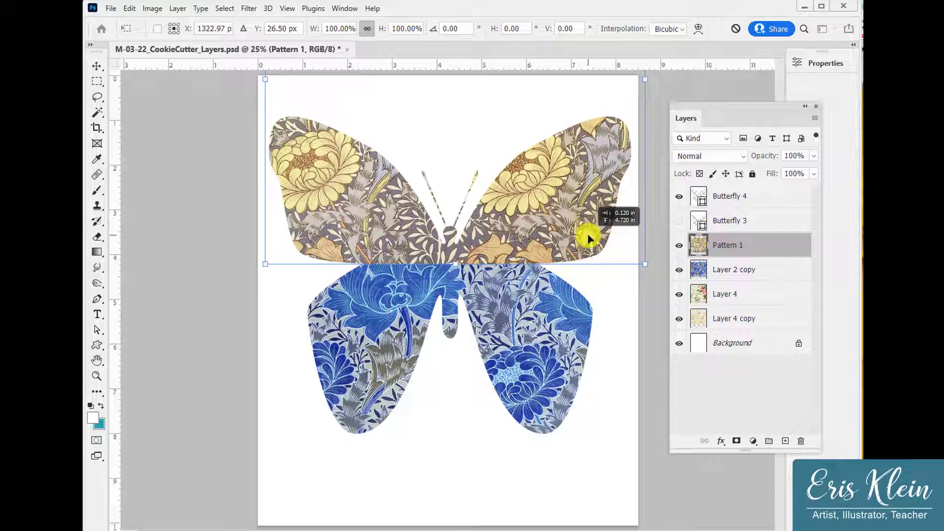
left_click_drag(589, 239, 586, 417)
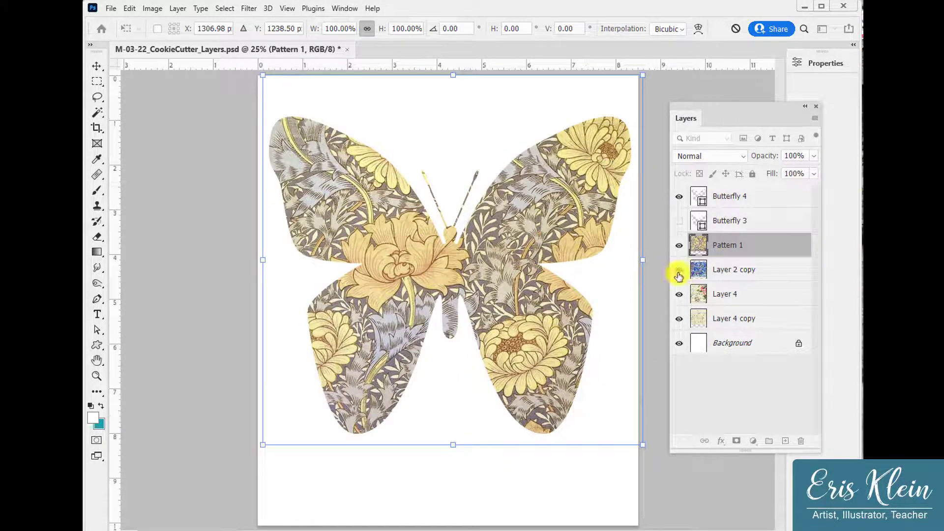
Step: Preview each pattern through the butterfly by hiding Pattern 1, Layer 2 copy and Layer 4 in turn and reshowing them
left_click(679, 249)
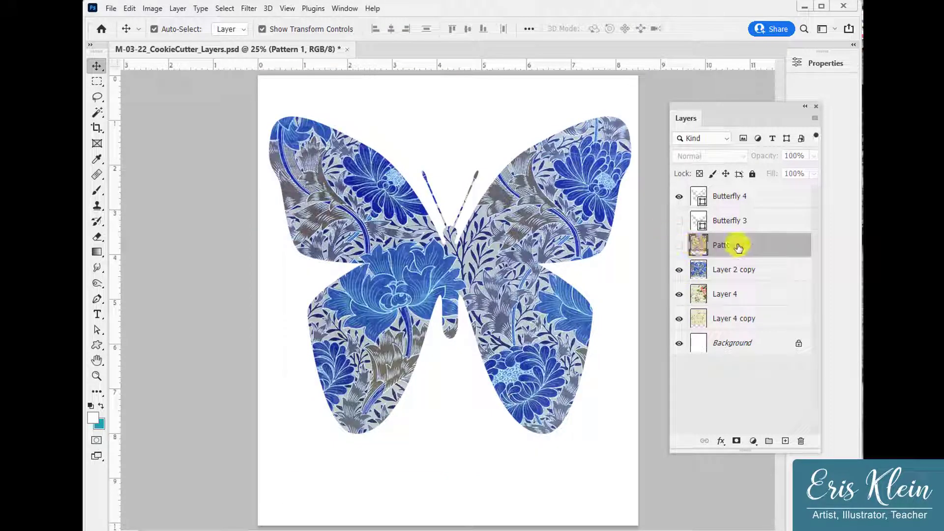
left_click(678, 270)
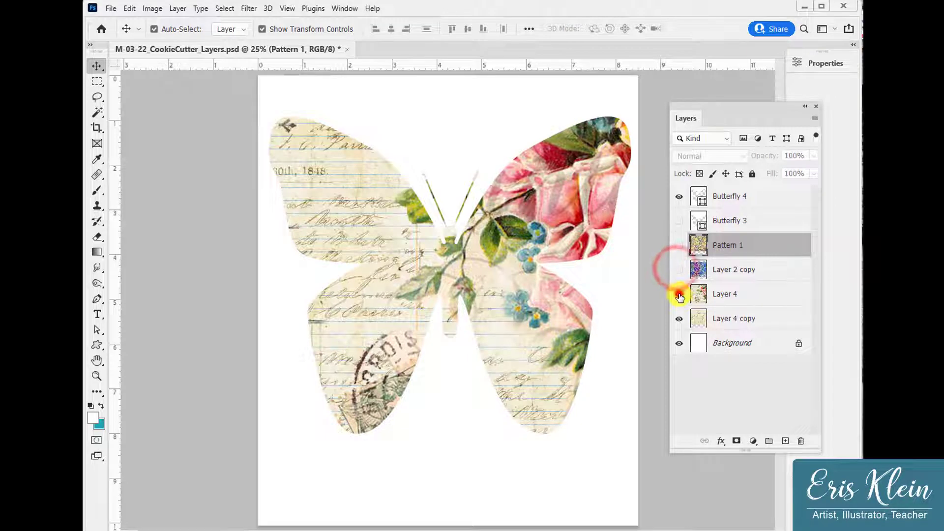
left_click(679, 294)
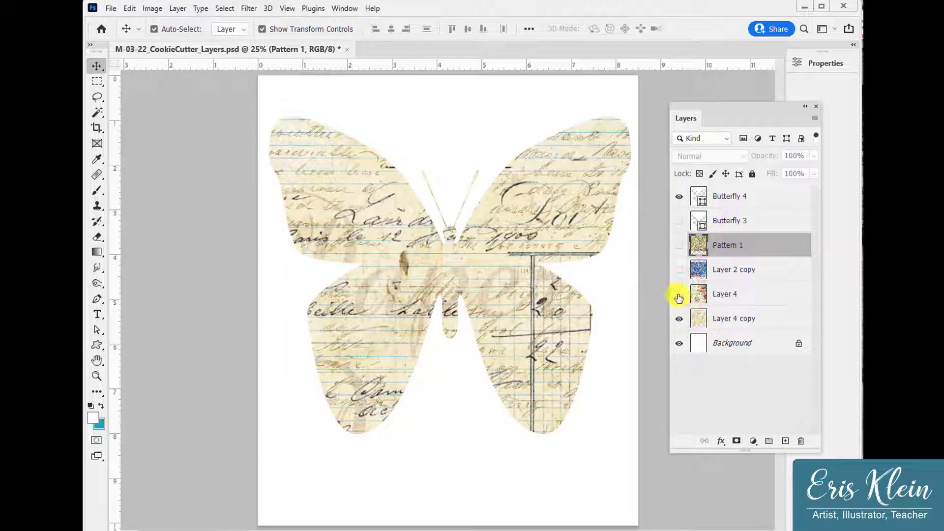
left_click(679, 294)
left_click(679, 269)
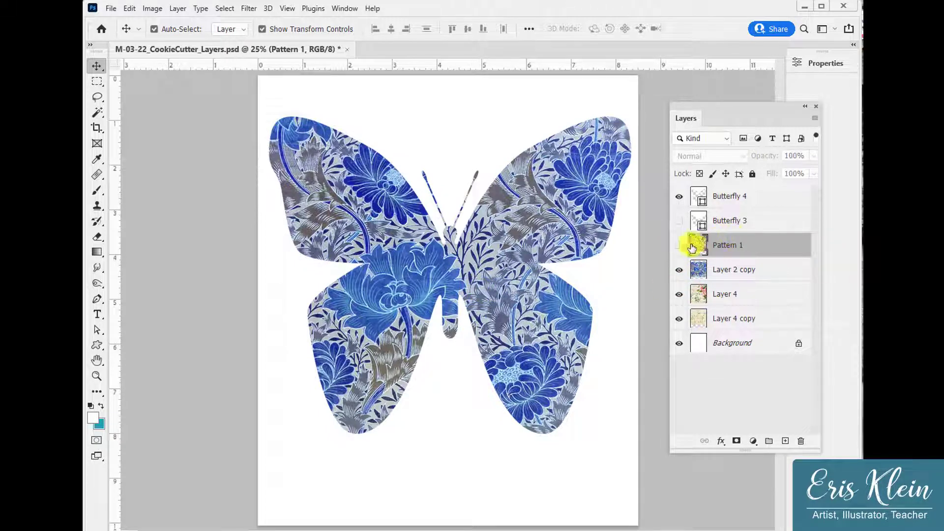
left_click(679, 245)
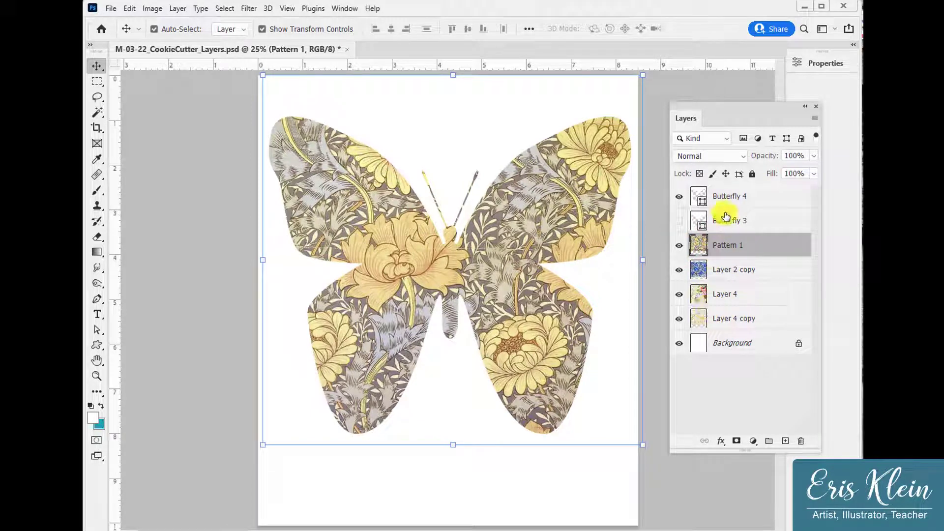
Step: Move the Butterfly 4 shape slightly down over the floral pattern
left_click(731, 198)
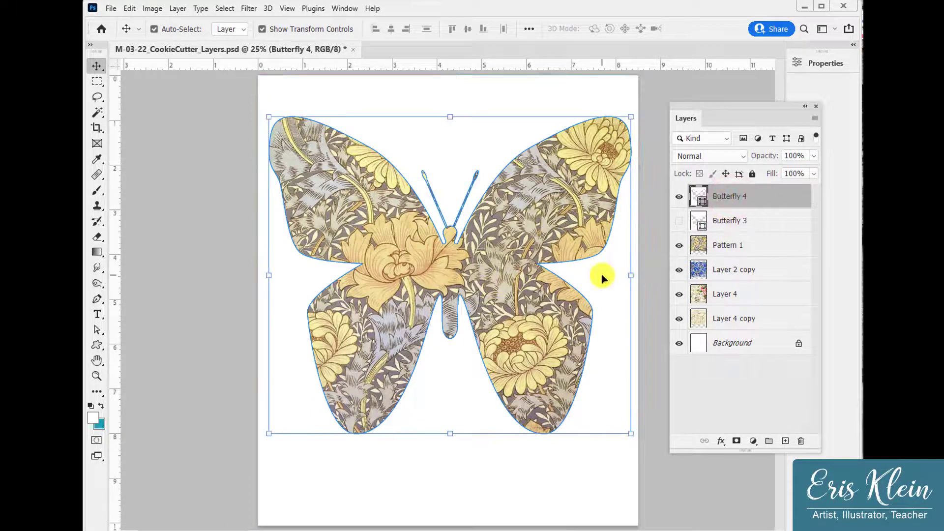
mouse_move(611, 274)
left_mouse_down()
mouse_move(564, 290)
mouse_move(563, 367)
mouse_move(601, 392)
mouse_move(657, 361)
mouse_move(674, 306)
mouse_move(602, 279)
mouse_move(574, 327)
mouse_move(633, 358)
mouse_move(624, 270)
mouse_move(609, 286)
left_mouse_up()
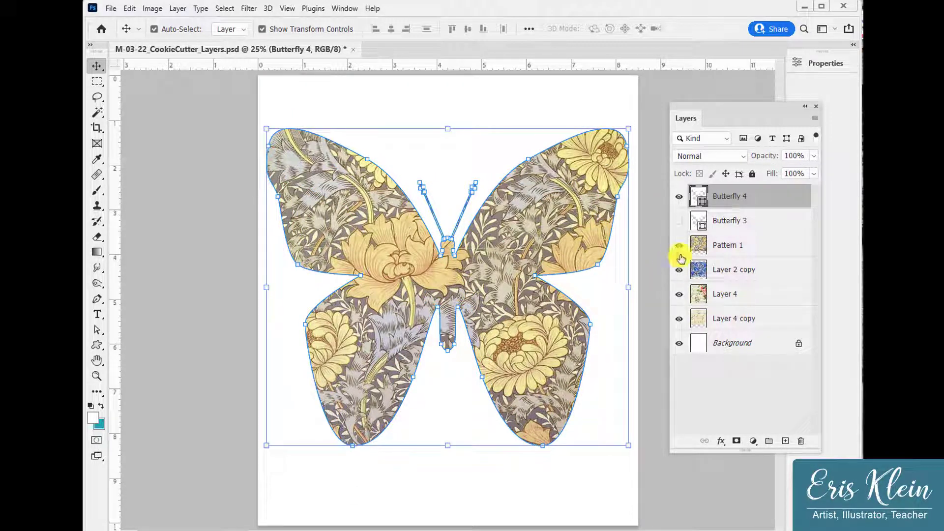
Step: Open the blending options for the Butterfly 4 layer and enable Bevel & Emboss, keeping the artwork in view
left_click(739, 198)
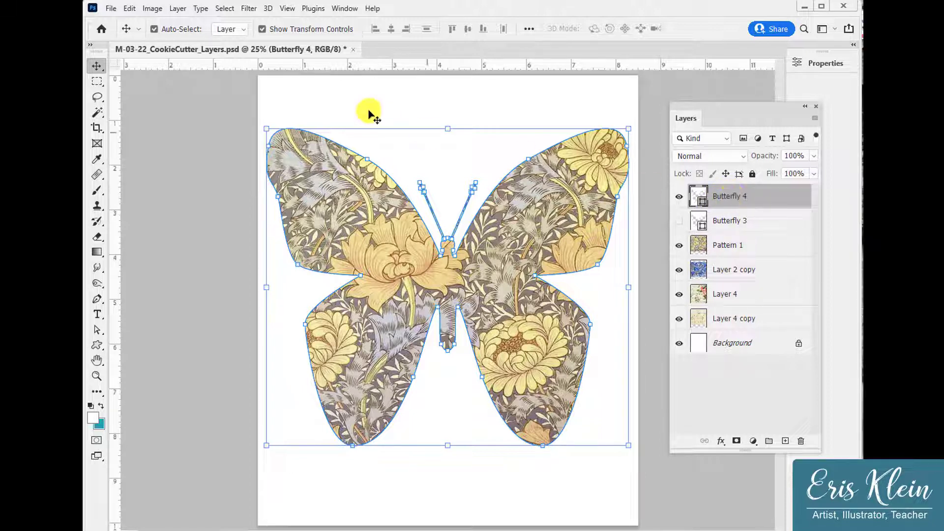
left_click(177, 8)
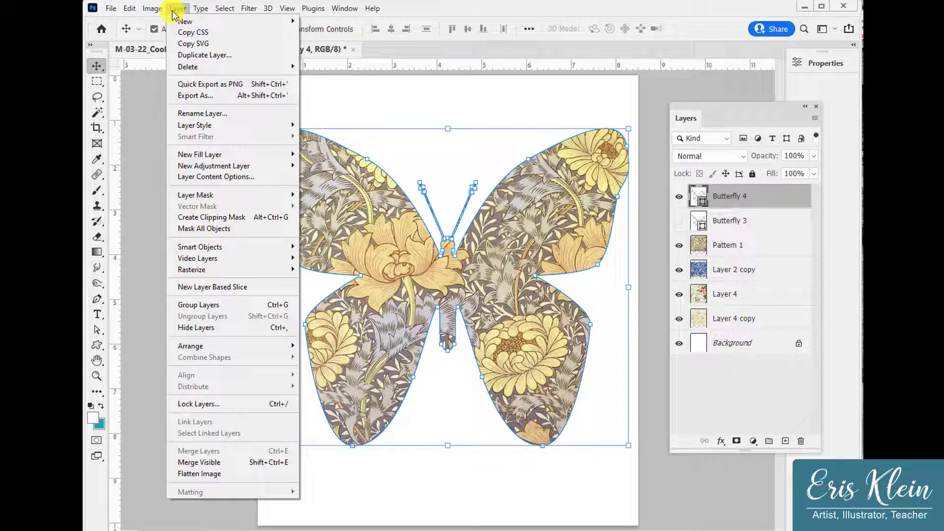
mouse_move(214, 128)
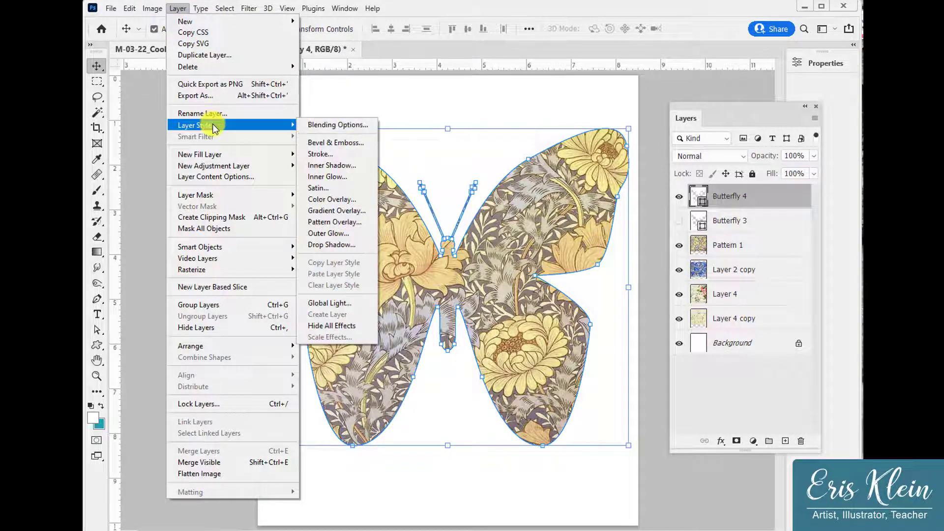
left_click(328, 126)
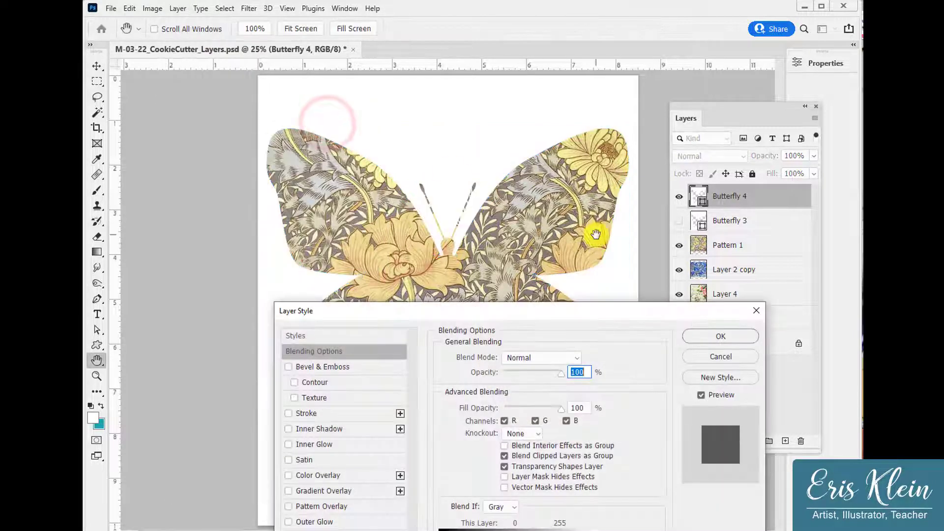
left_click_drag(571, 314, 635, 125)
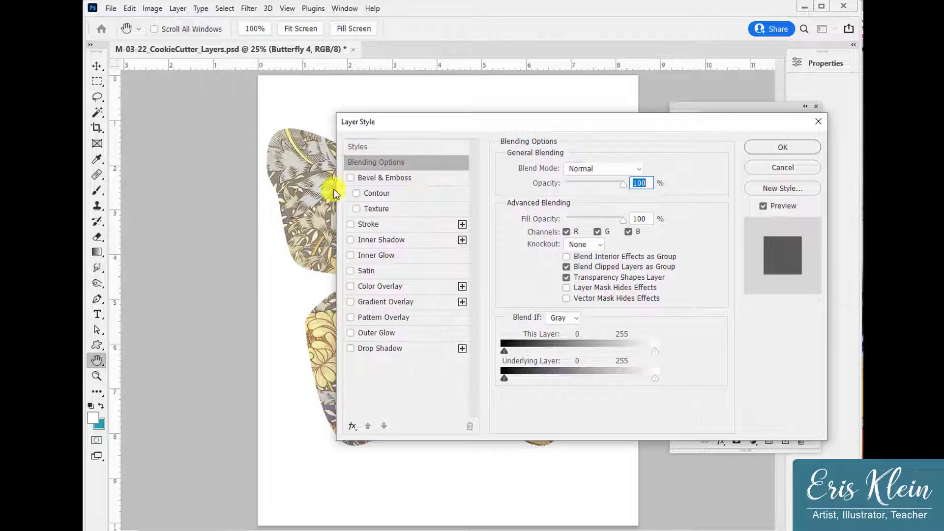
left_click(349, 178)
left_click_drag(481, 120, 648, 124)
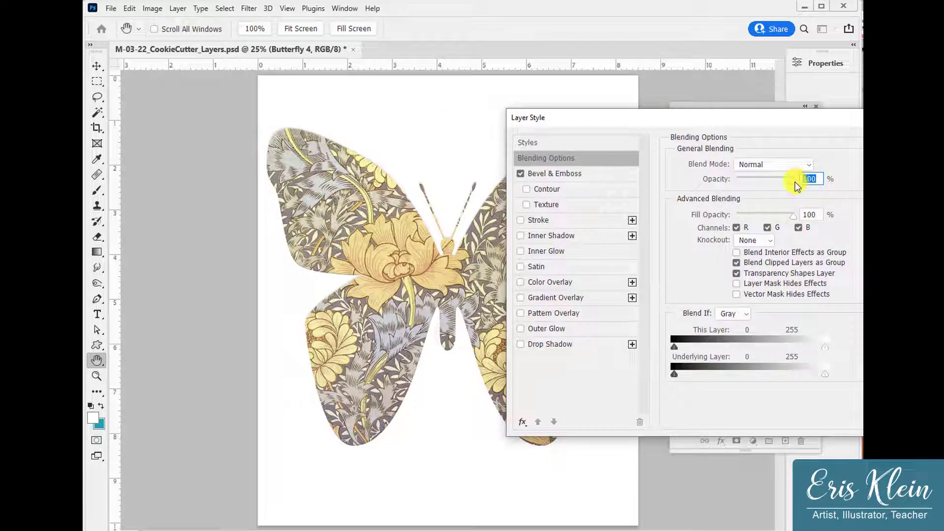
Step: Set the Pillow Emboss bevel to a depth of 376%, size of 57 px and soften of 5 px
left_click(554, 175)
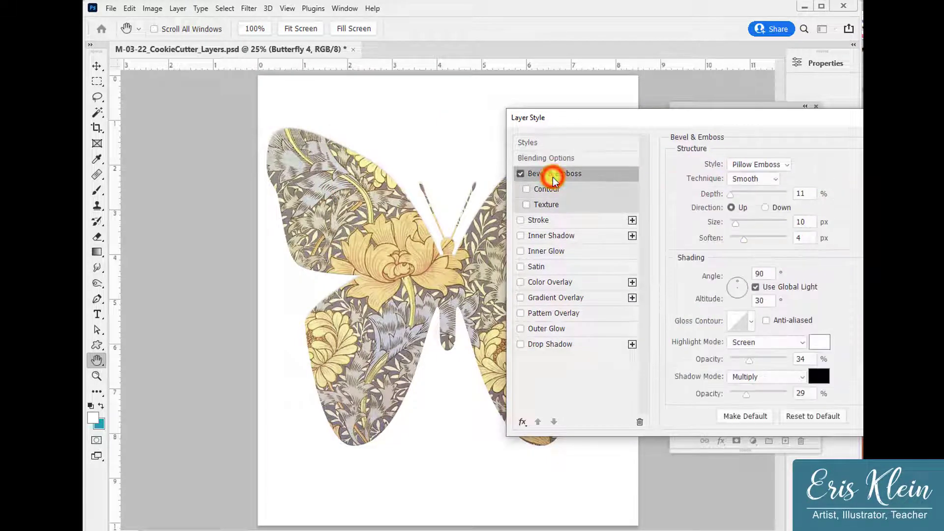
left_click_drag(735, 199, 751, 193)
left_click_drag(731, 225, 748, 239)
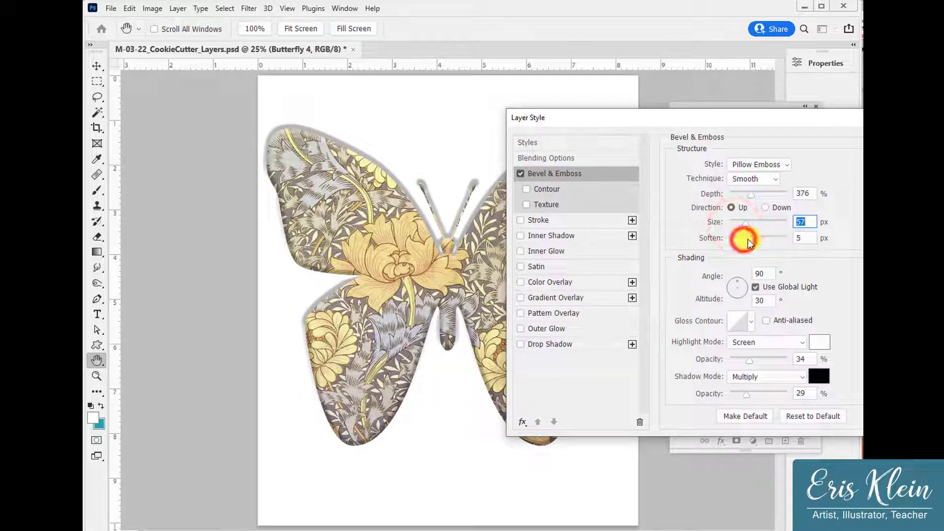
left_click_drag(695, 115, 818, 110)
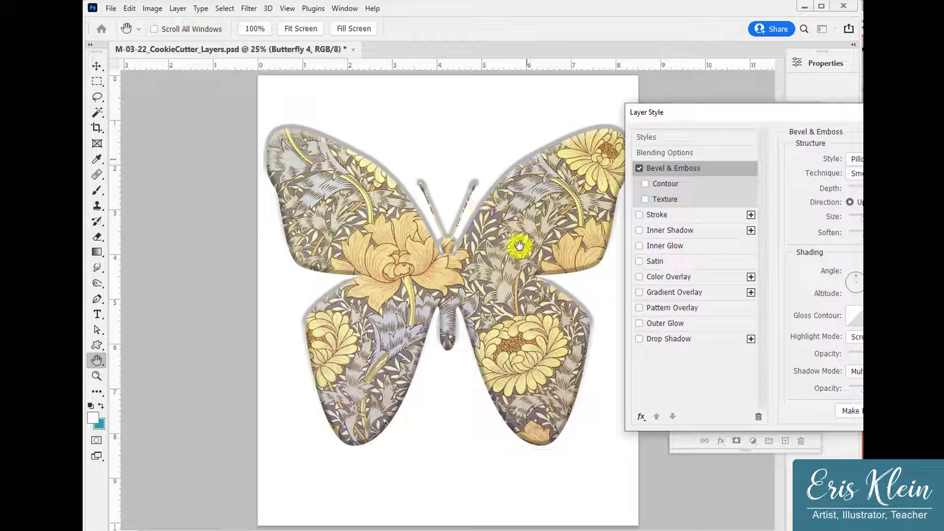
left_click_drag(789, 111, 683, 123)
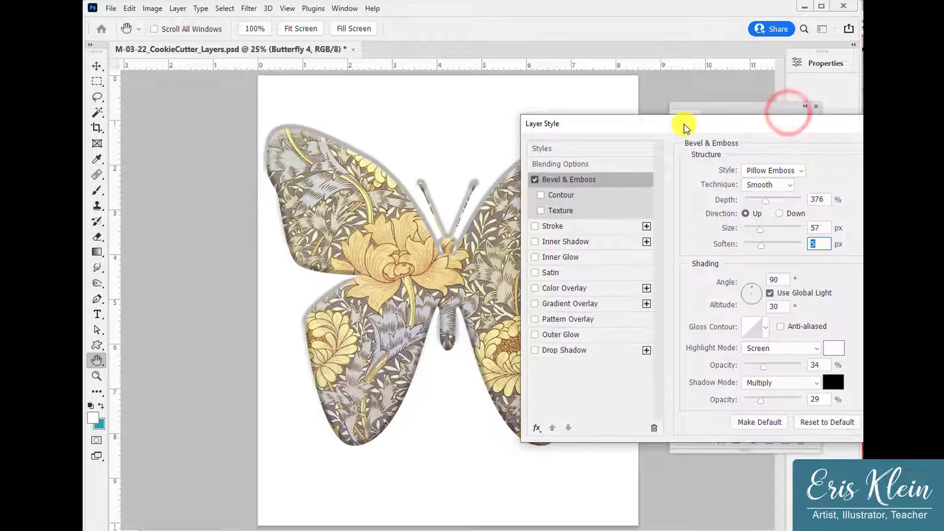
Step: Try Drop Shadow with and without Bevel & Emboss on the butterfly layer, and turn both effects off
left_click(535, 351)
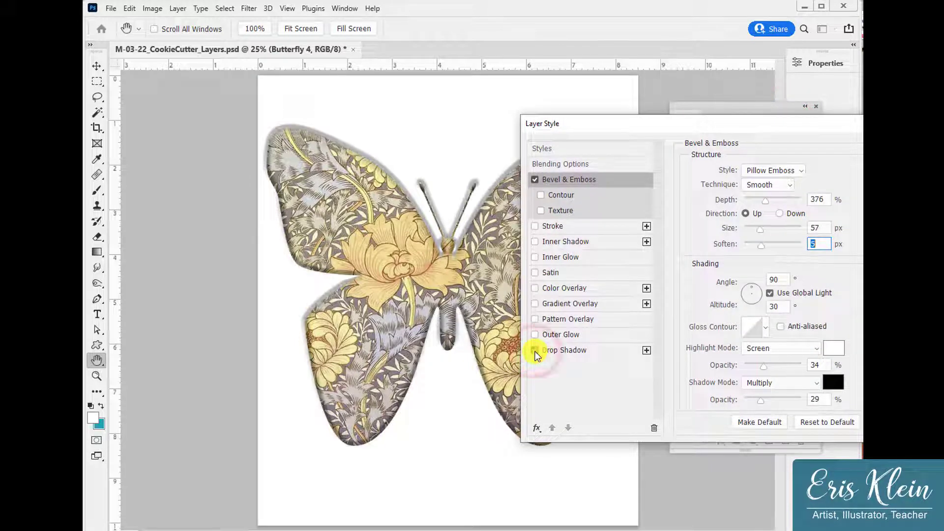
left_click(535, 351)
left_click(535, 350)
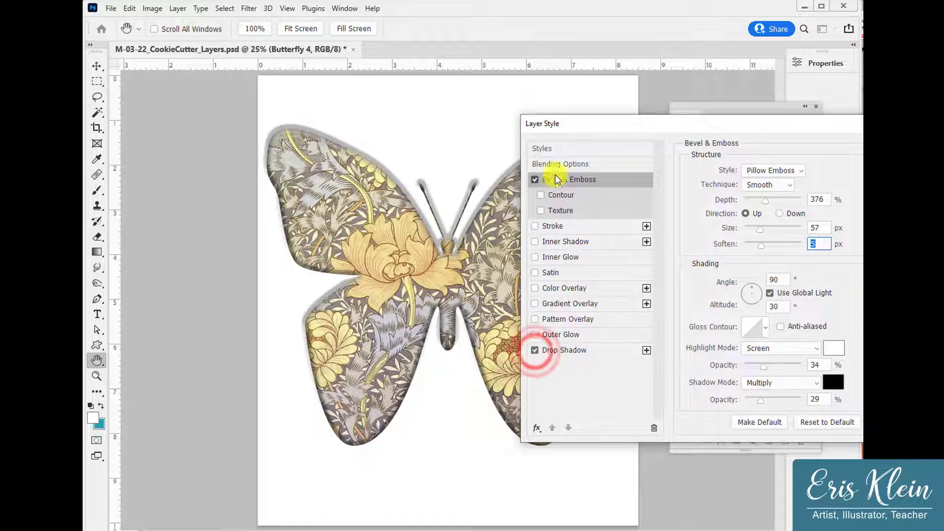
left_click(535, 179)
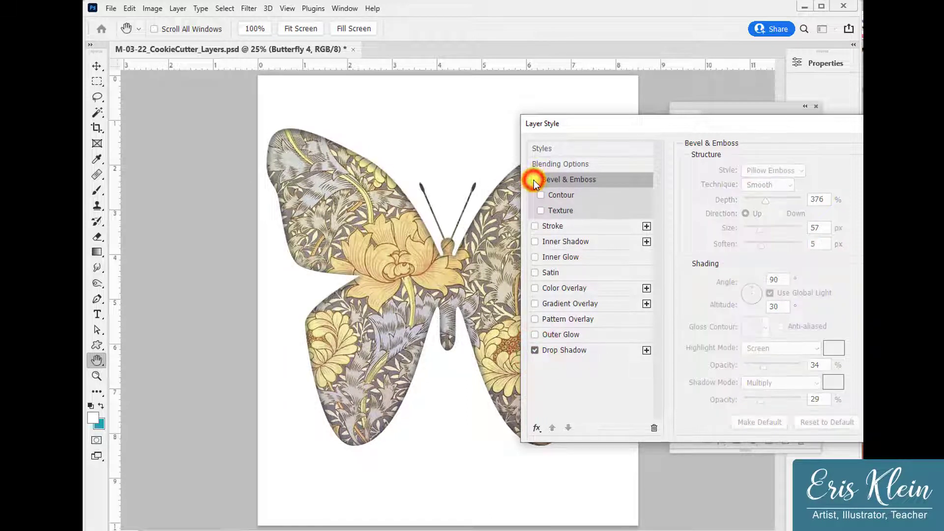
left_click(535, 351)
Step: Try Outer Glow, Pattern Overlay, Gradient Overlay, Color Overlay, Satin and Inner Glow on the Butterfly 4 layer
left_click(535, 335)
left_click(535, 319)
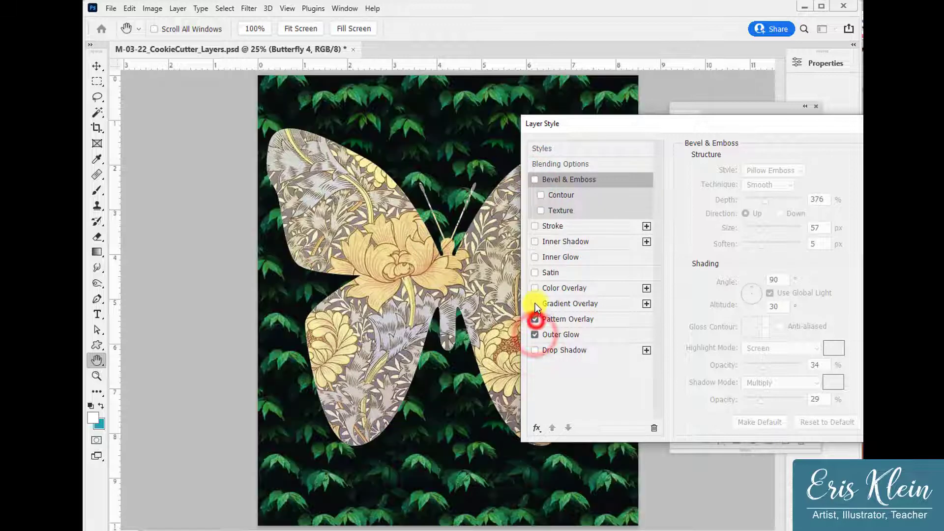
left_click(535, 304)
left_click(535, 288)
left_click(535, 273)
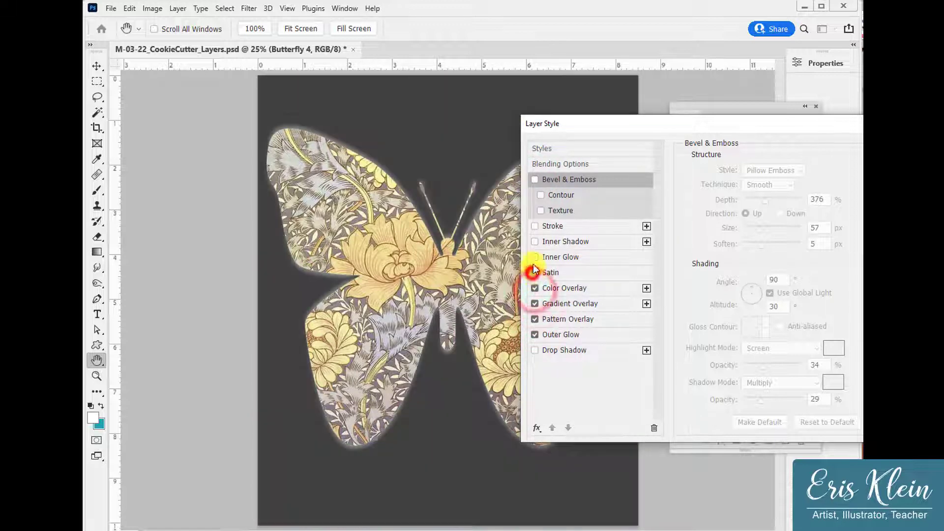
left_click(536, 256)
Step: Turn off all the trial glow, satin and overlay effects on Butterfly 4 and accept the layer style settings
left_click(535, 273)
left_click(535, 288)
left_click(535, 304)
left_click(535, 320)
left_click(535, 334)
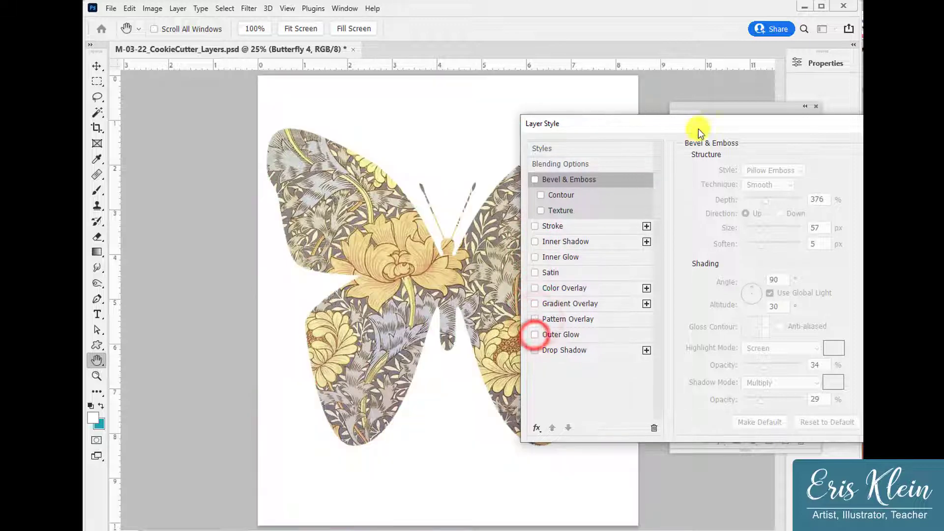
left_click_drag(719, 125, 433, 192)
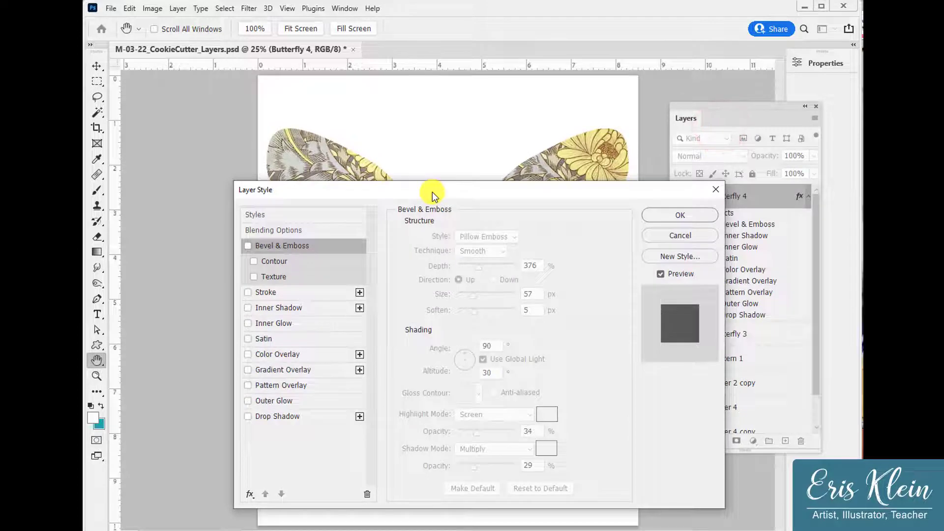
left_click(685, 216)
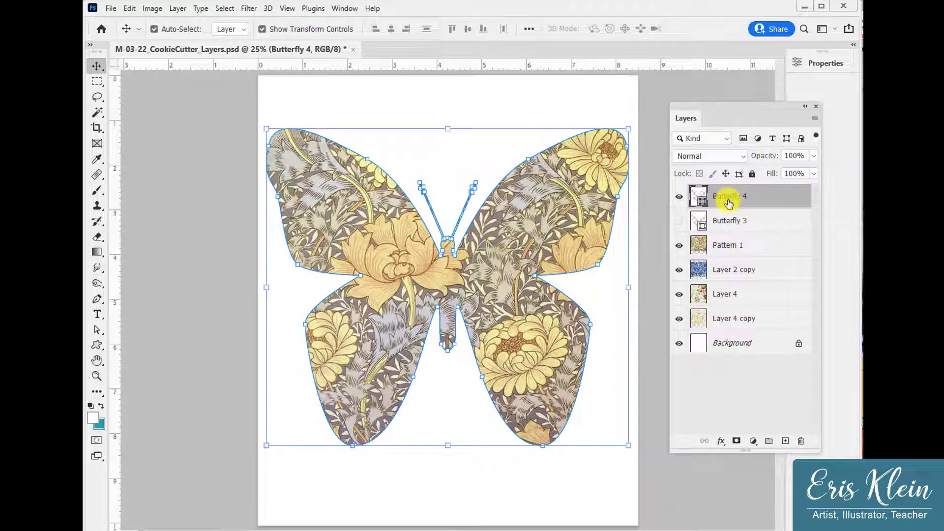
Step: Move the Butterfly 4 layer below Butterfly 3, directly above Pattern 1, and merge it down into Pattern 1
left_click_drag(729, 199, 731, 223)
right_click(731, 223)
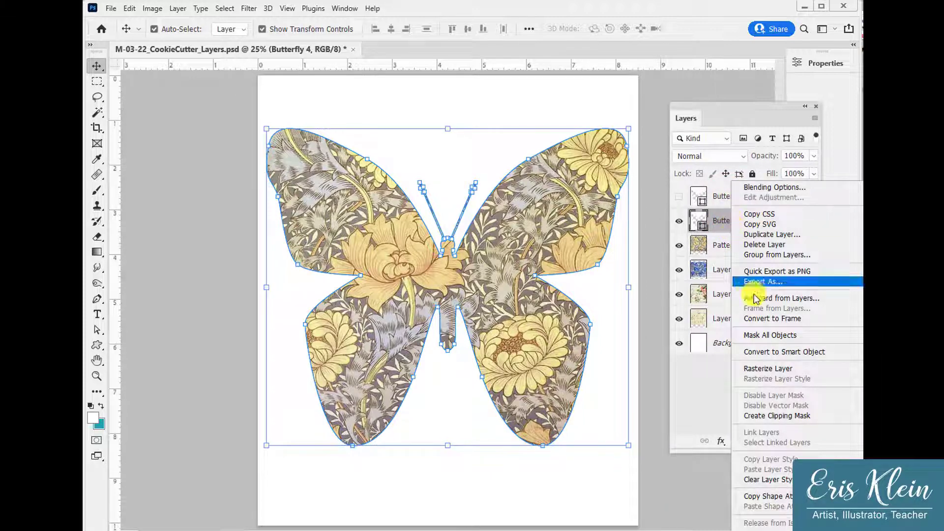
left_click(762, 529)
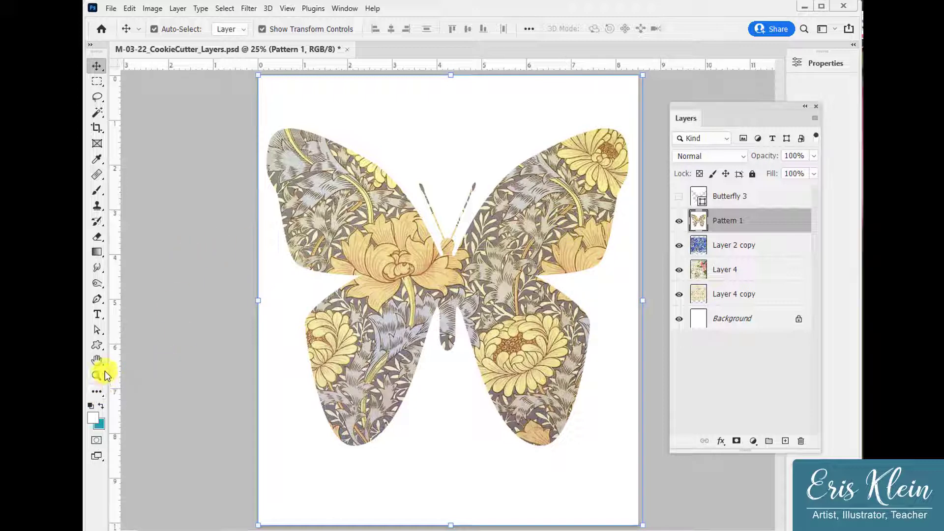
Step: Activate the Custom Shape tool
left_click(97, 348)
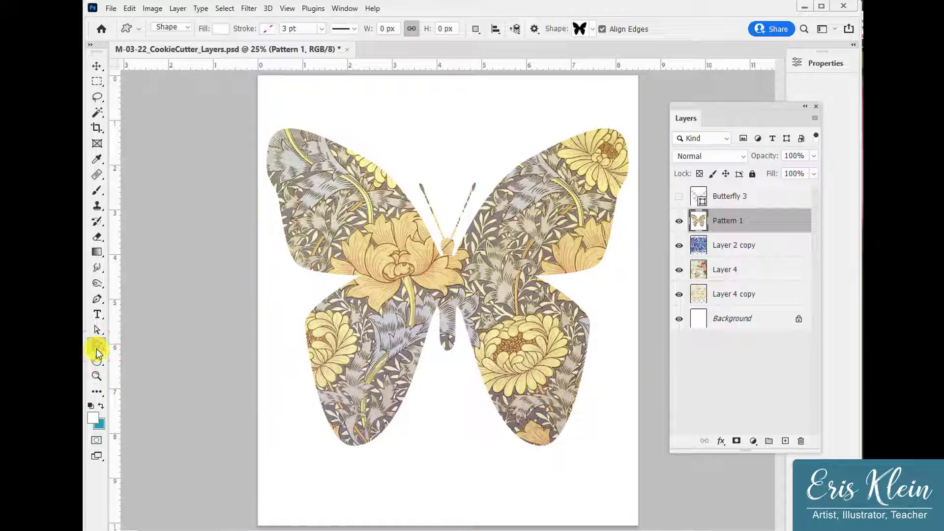